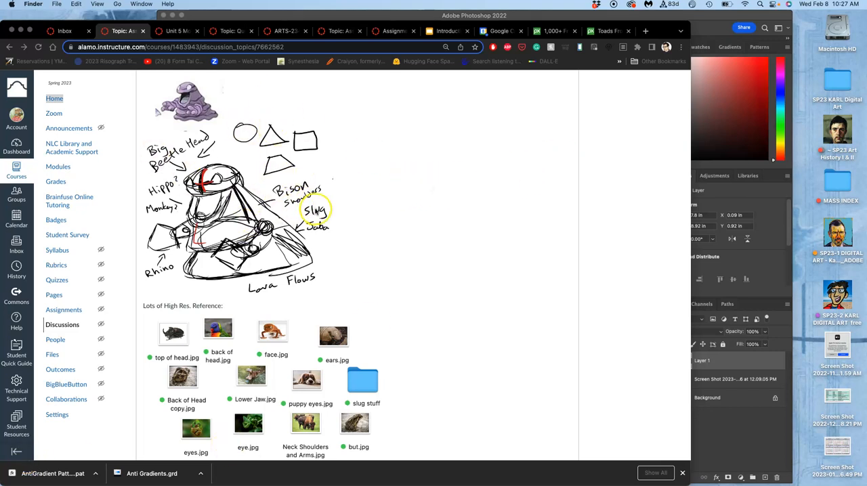
scroll(315, 210, up, 3)
scroll(297, 197, down, 2)
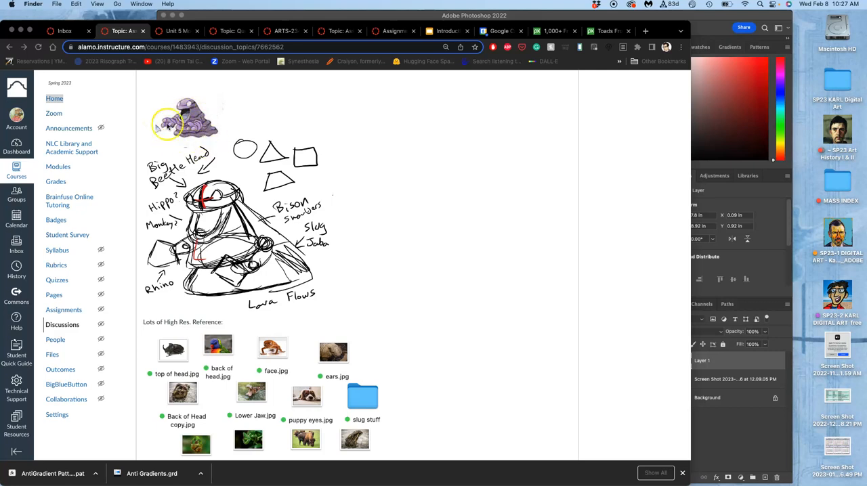
Lasso the Grimer image, copy it to a new layer (Cmd+J), and move the copy right of the original.
click(697, 27)
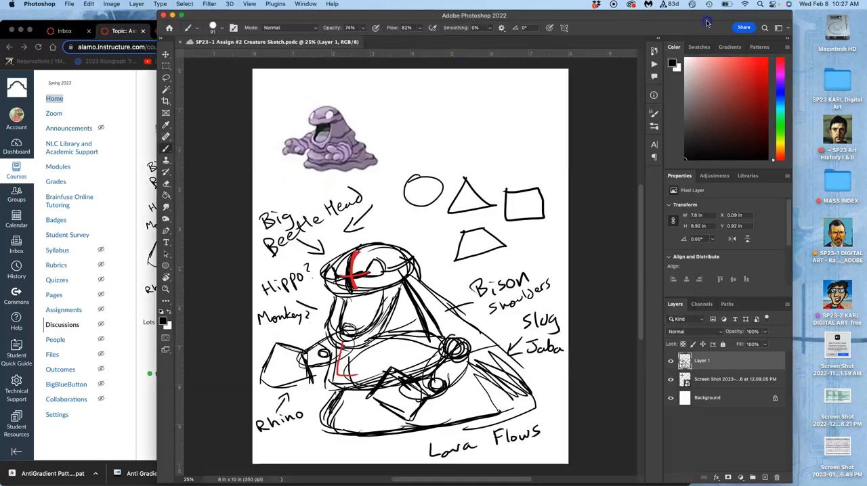
click(167, 79)
mouse_move(352, 101)
mouse_down()
mouse_move(293, 108)
mouse_move(389, 152)
mouse_move(365, 108)
mouse_up()
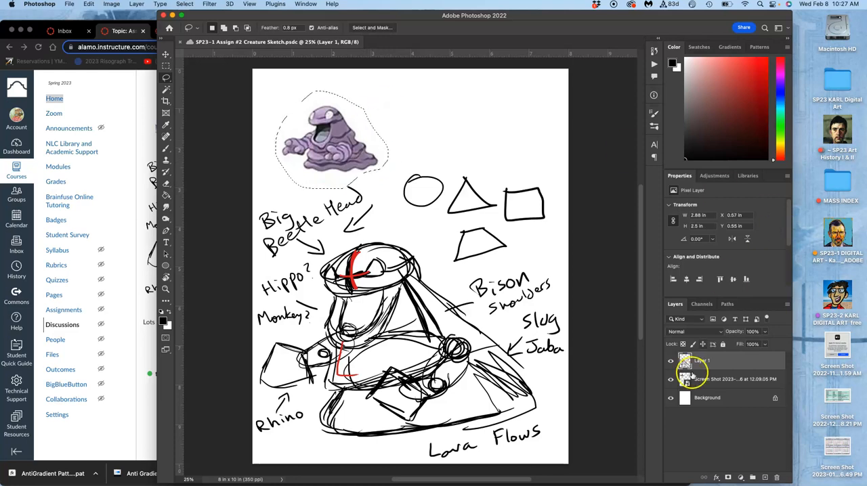
key(super+j)
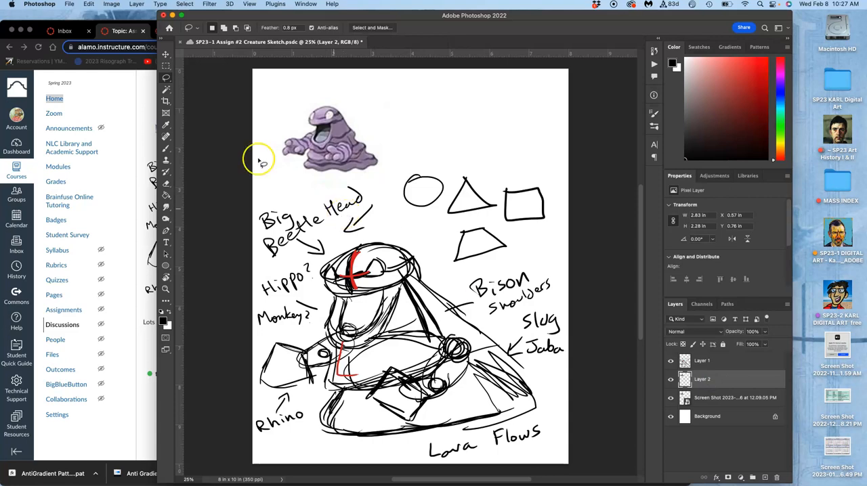
click(166, 54)
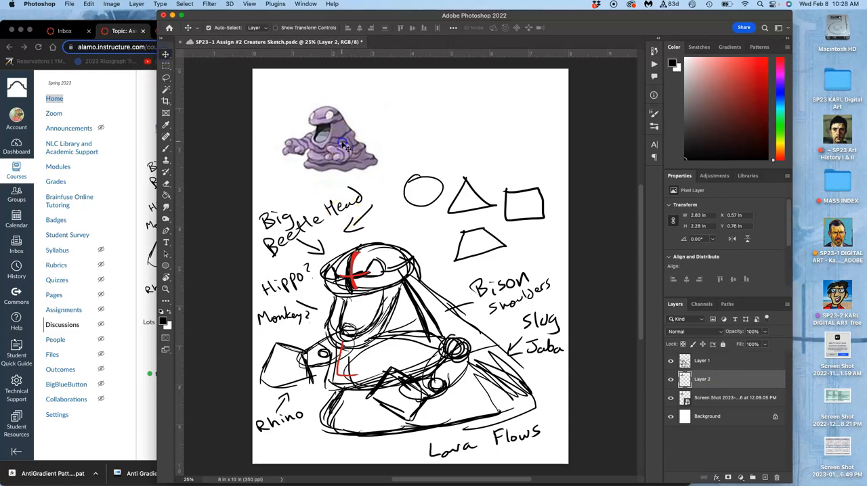
mouse_move(345, 139)
mouse_down()
mouse_move(446, 116)
mouse_move(465, 125)
mouse_up()
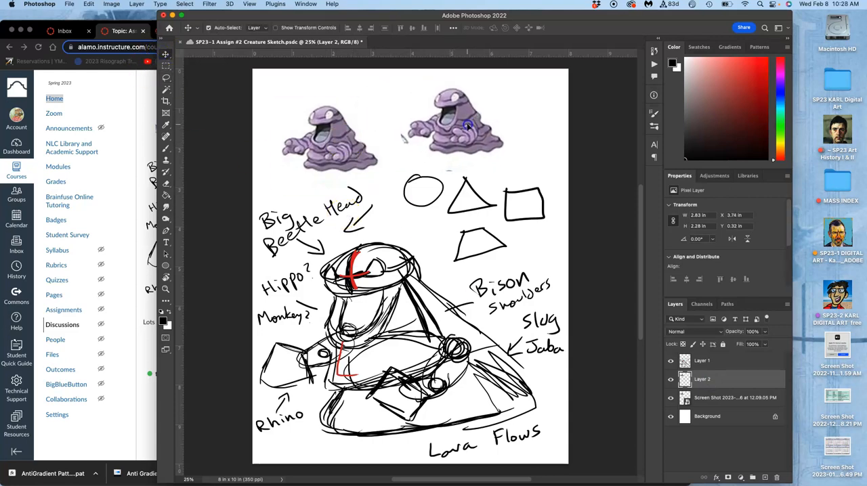
In Image > Adjustments > Levels, push shadows, midtones and highlights until the copy reads as black.
click(111, 4)
mouse_move(124, 29)
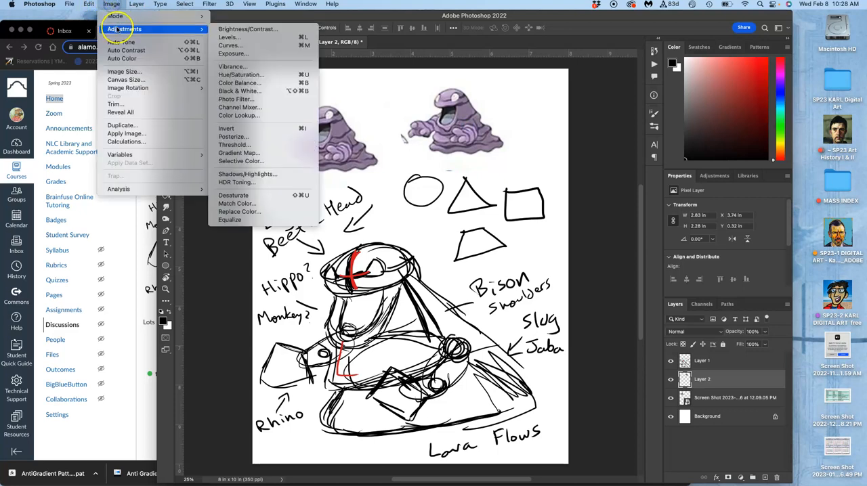
click(232, 39)
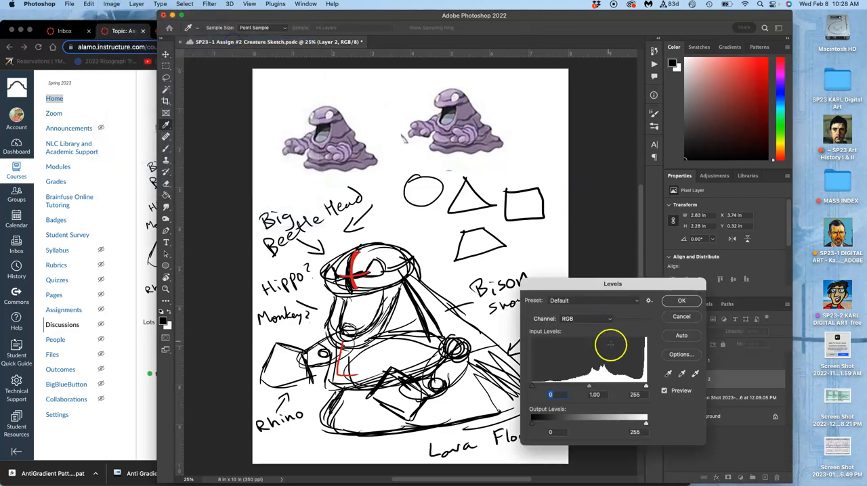
drag(644, 388, 627, 387)
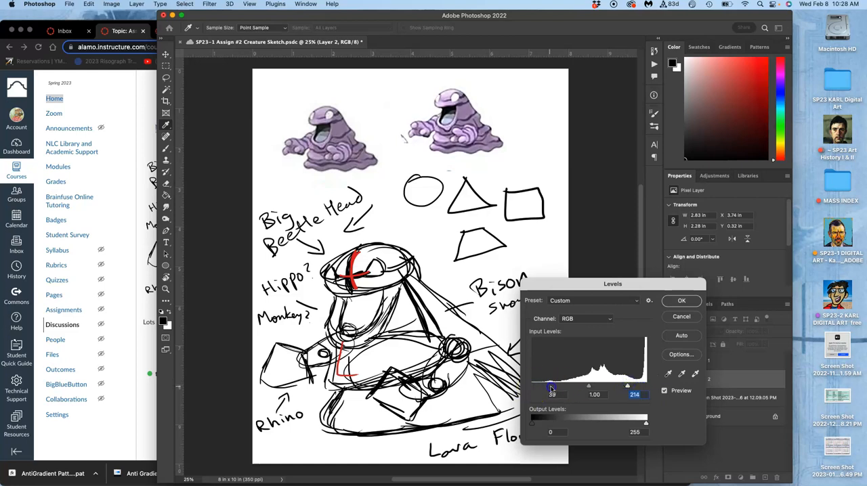
drag(531, 387, 630, 387)
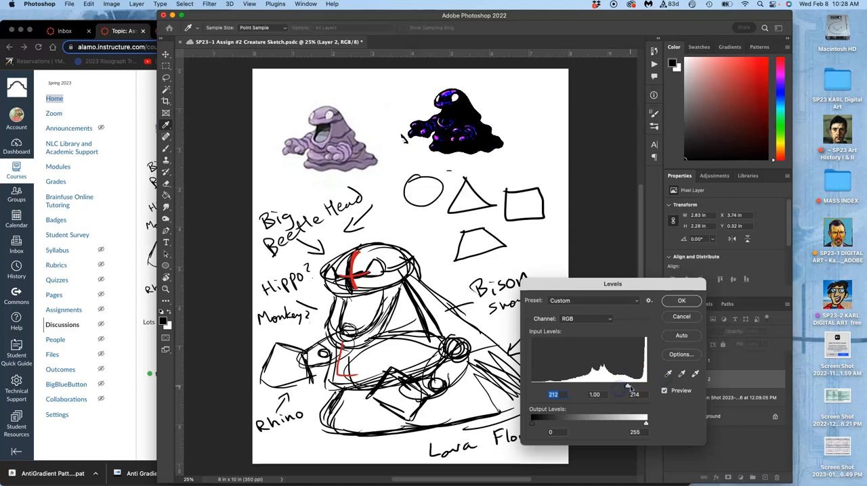
drag(627, 388, 648, 385)
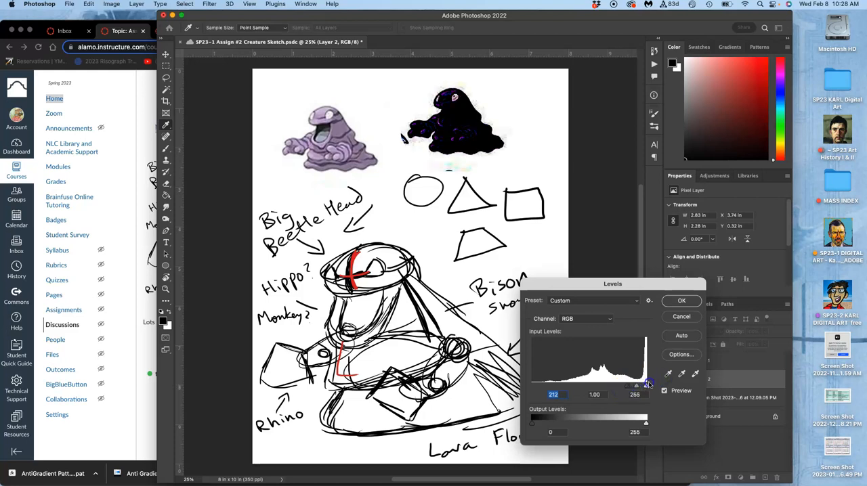
drag(636, 388, 644, 386)
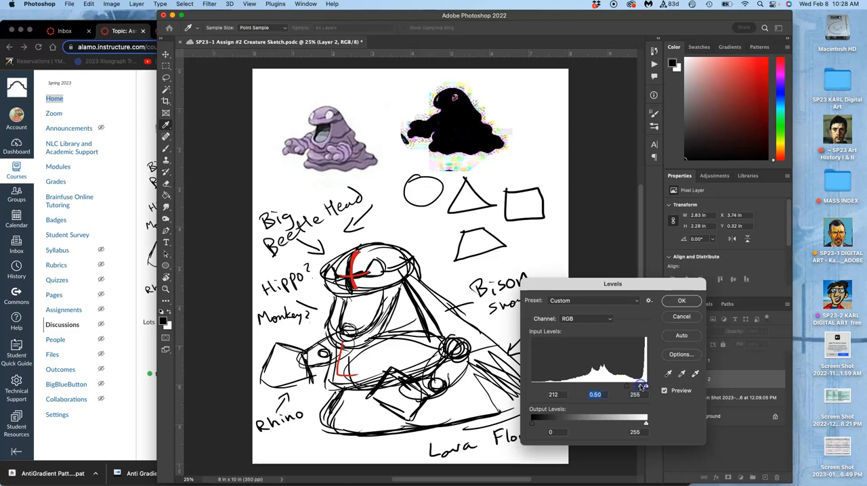
drag(646, 386, 641, 387)
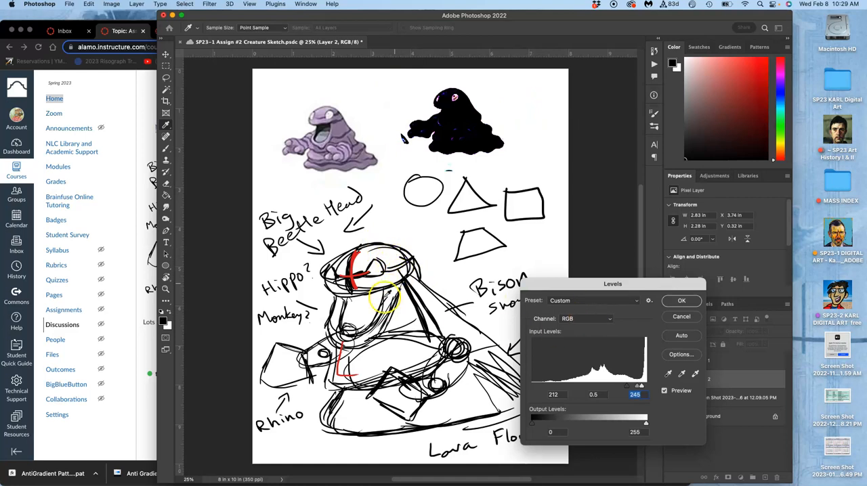
Apply the Levels change and save the creature sketch PSD with Cmd+S.
click(681, 301)
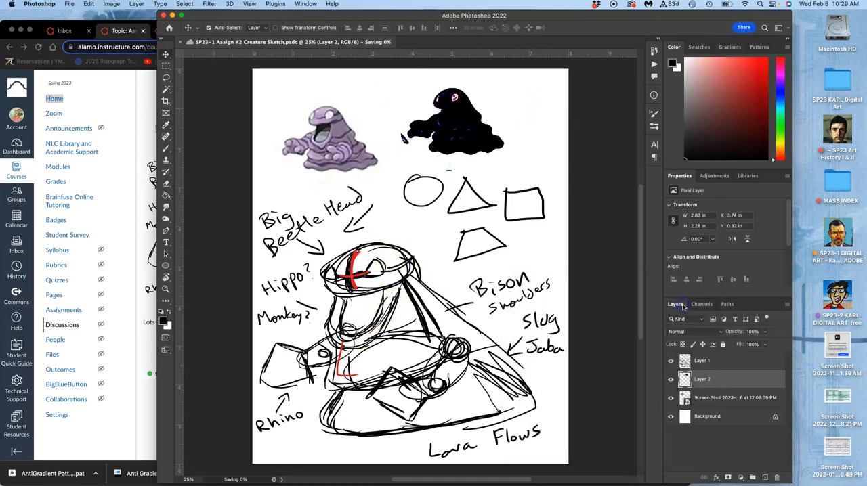
key(v)
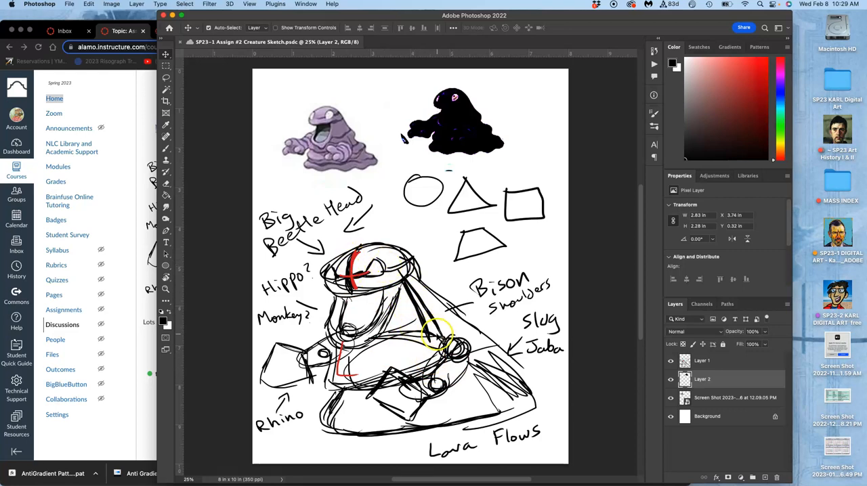
drag(369, 275, 338, 277)
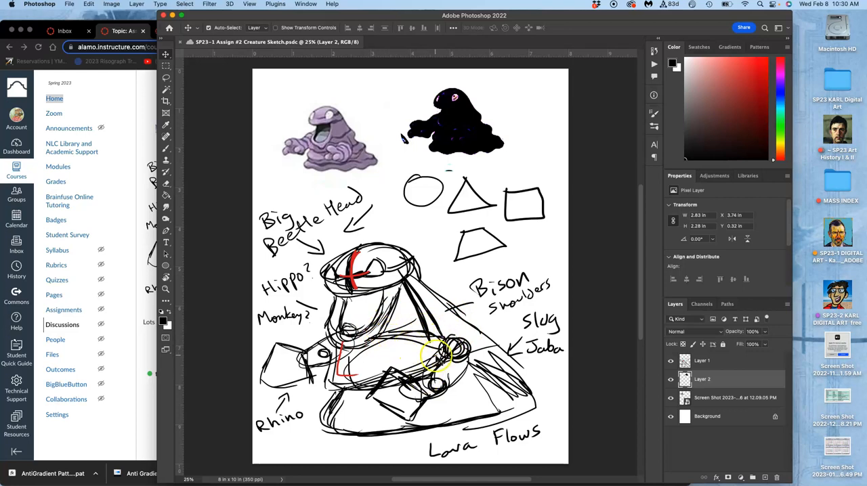
drag(392, 397, 516, 411)
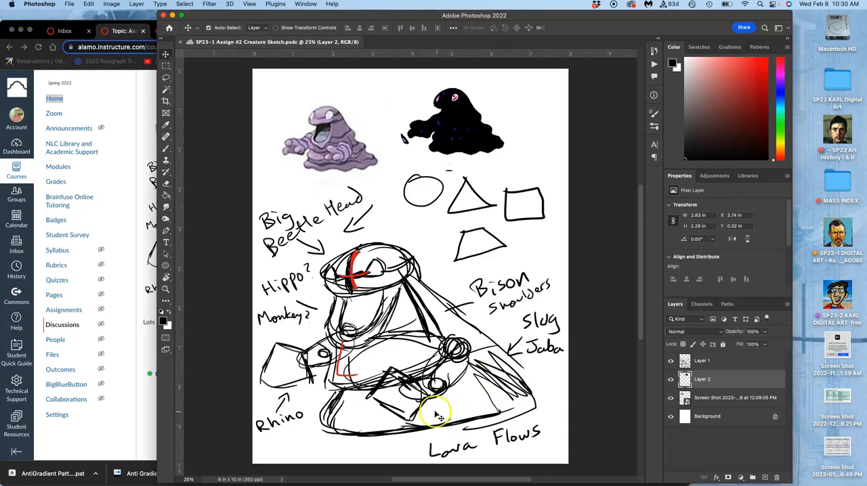
drag(447, 415, 437, 406)
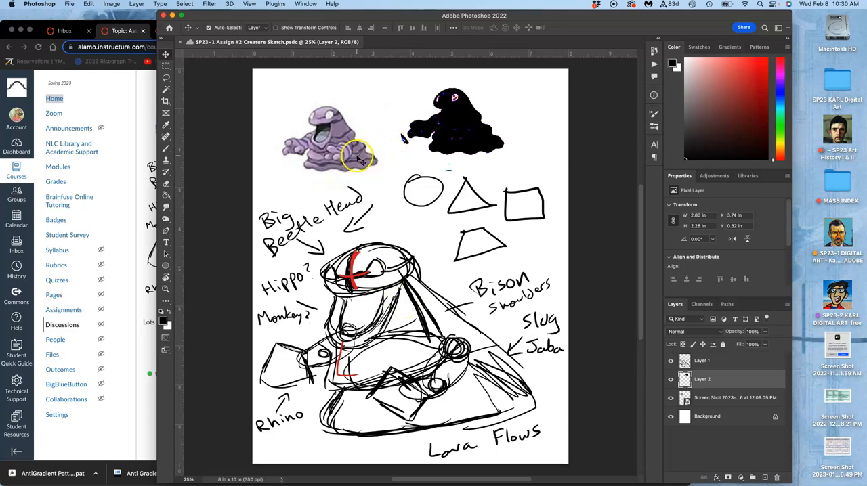
Return to the Canvas assignment page and zoom in four times on the Pokemon inspiration grid.
click(136, 98)
scroll(262, 132, up, 5)
scroll(271, 169, up, 5)
scroll(271, 170, up, 5)
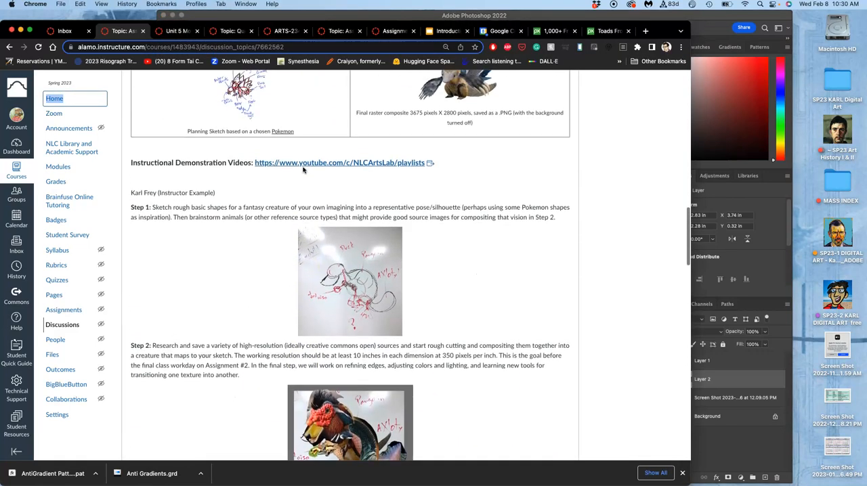
scroll(298, 169, up, 5)
scroll(301, 169, up, 5)
scroll(302, 169, up, 1)
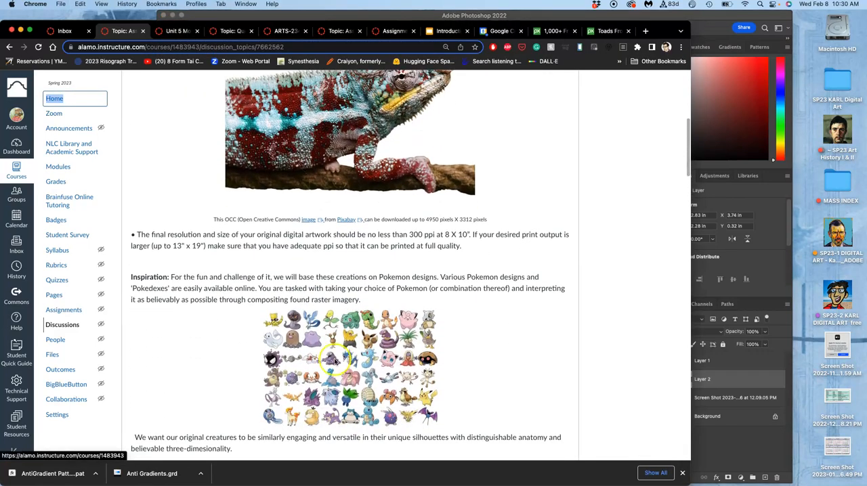
scroll(366, 359, down, 2)
key(super+equal)
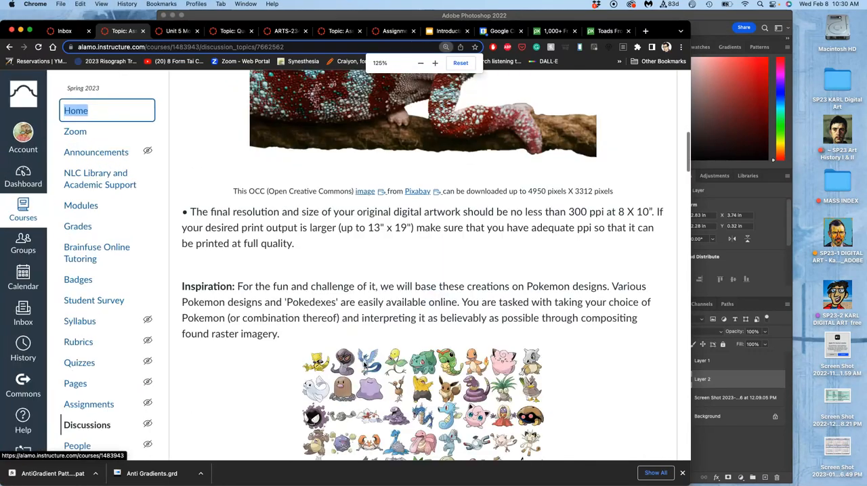
key(super+equal)
scroll(364, 366, down, 5)
scroll(364, 365, down, 4)
scroll(366, 358, up, 3)
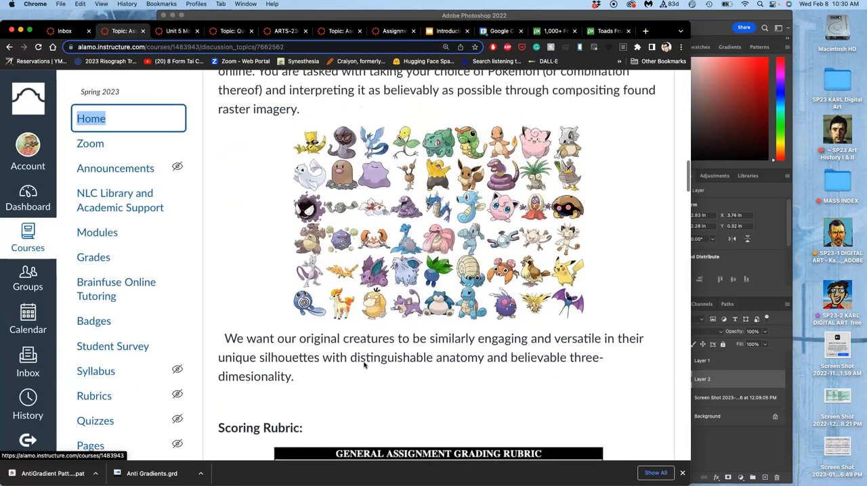
scroll(406, 271, up, 1)
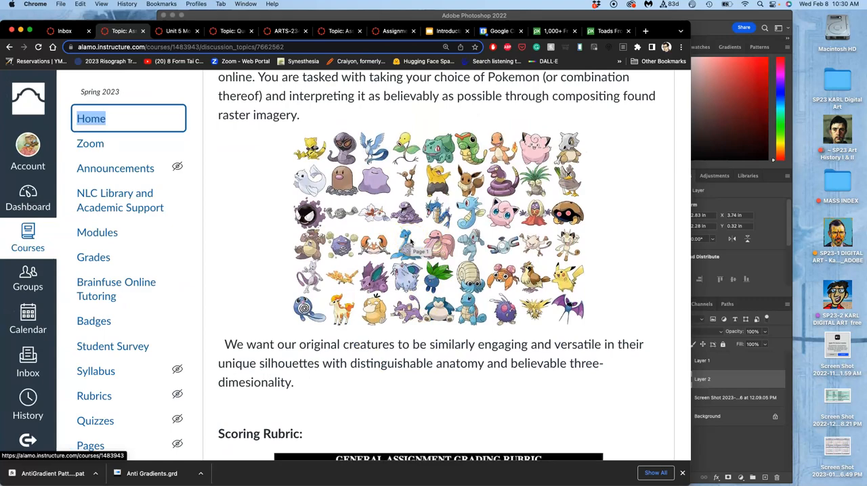
key(super+plus)
key(super+plus)
key(super+plus)
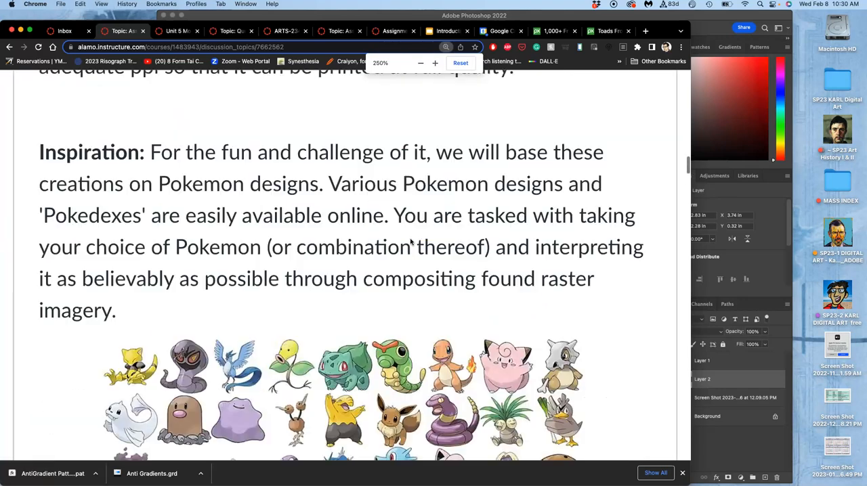
key(super+plus)
scroll(410, 242, down, 5)
scroll(410, 242, down, 5)
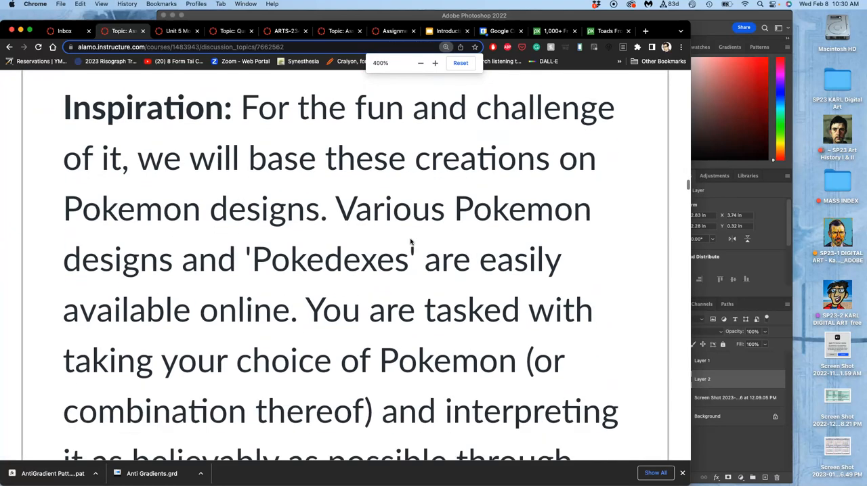
scroll(410, 242, down, 5)
scroll(409, 241, down, 2)
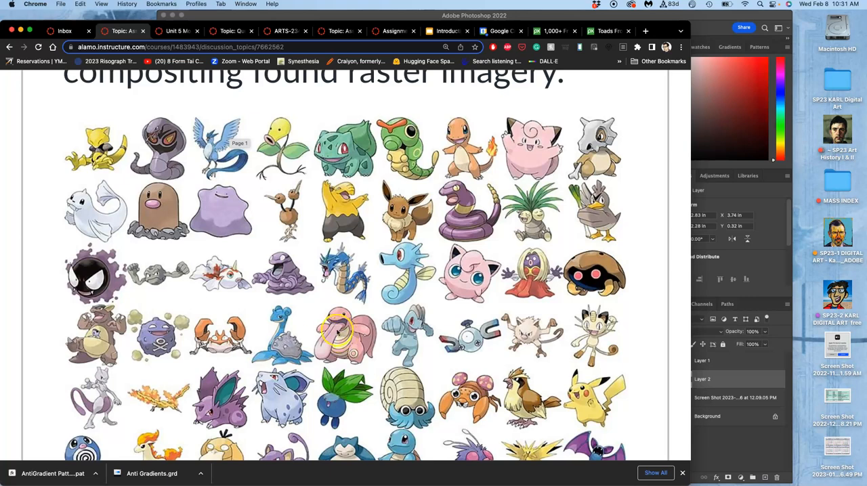
key(super+minus)
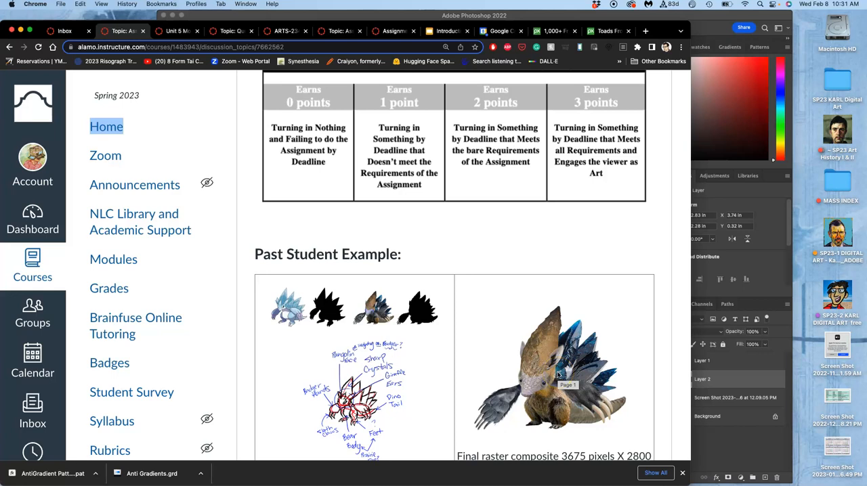
scroll(559, 374, down, 5)
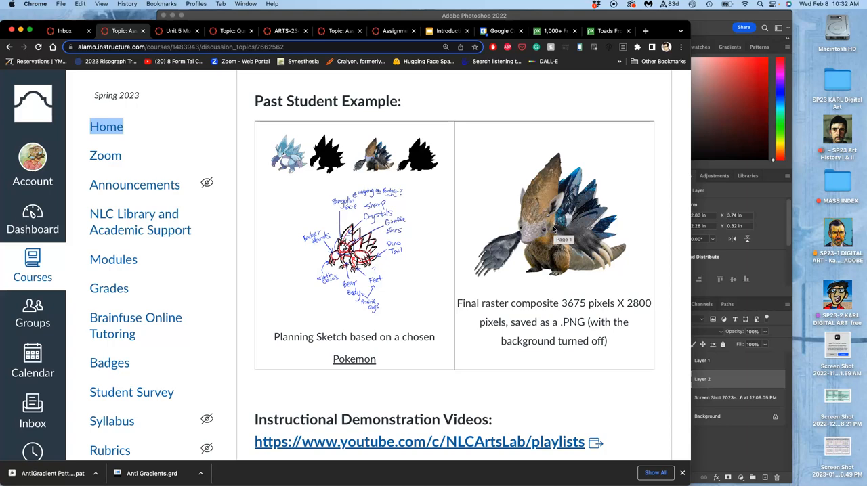
scroll(553, 229, up, 10)
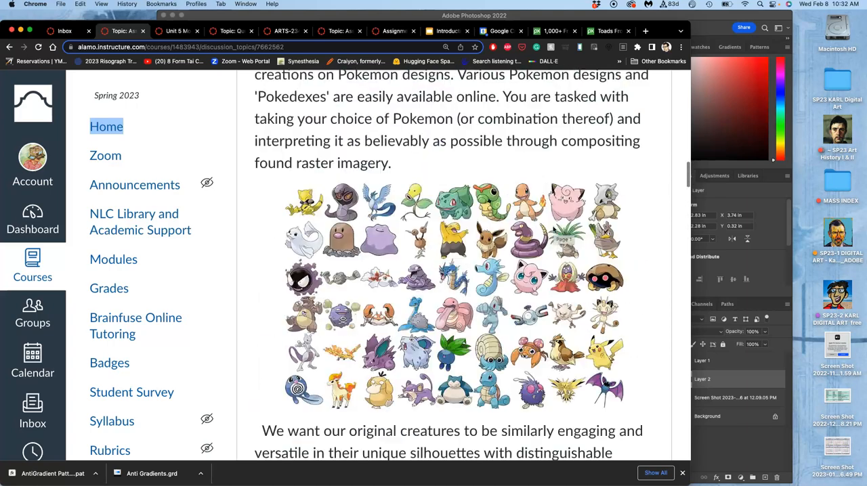
scroll(554, 229, up, 2)
scroll(541, 227, down, 2)
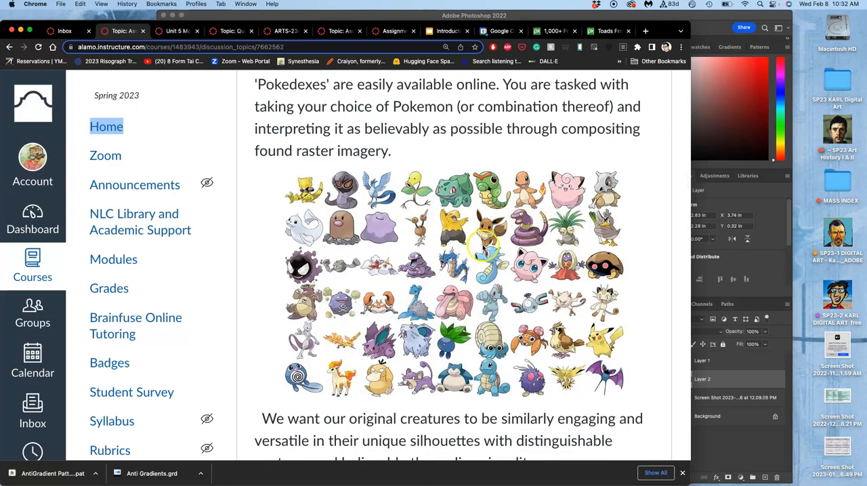
key(super+plus)
key(super+plus)
key(super+plus)
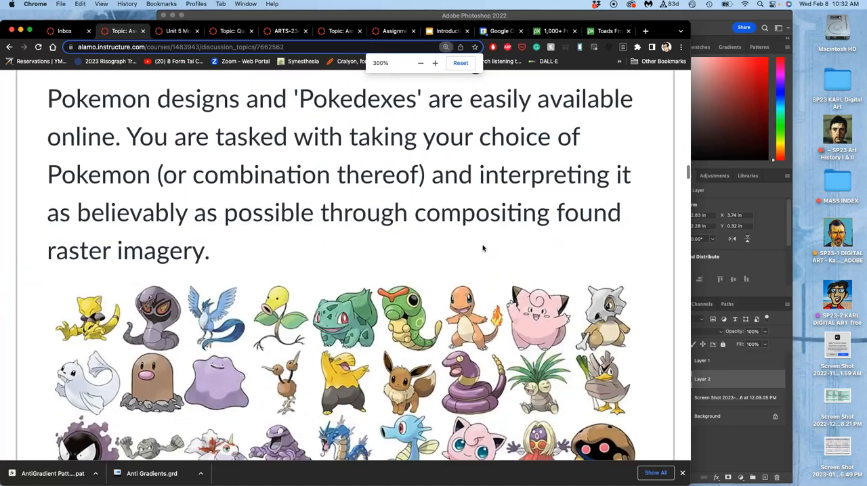
scroll(482, 247, down, 2)
scroll(482, 247, up, 1)
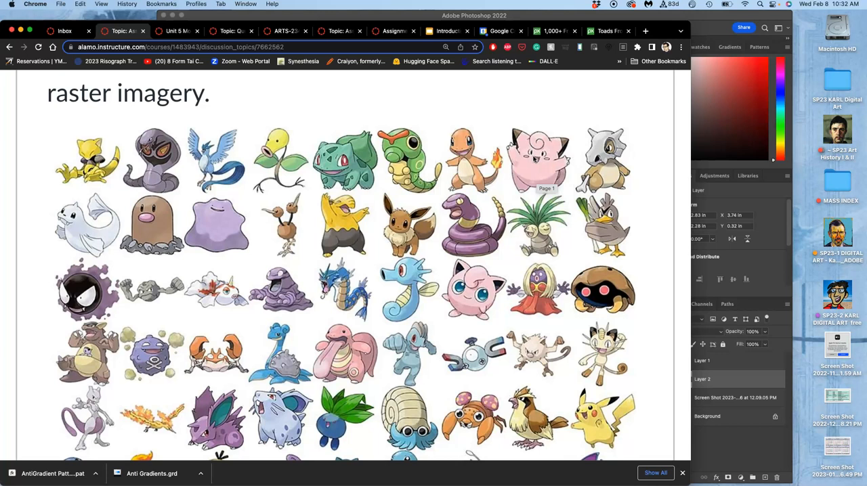
scroll(535, 157, down, 3)
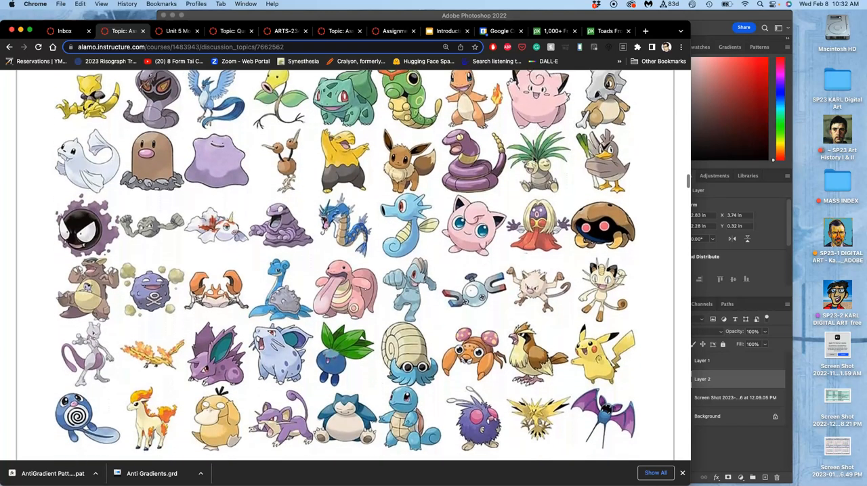
scroll(535, 157, down, 1)
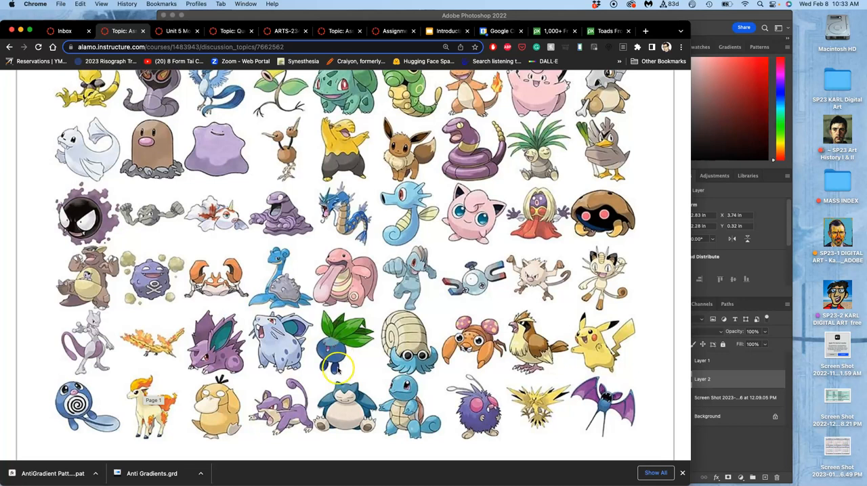
click(410, 407)
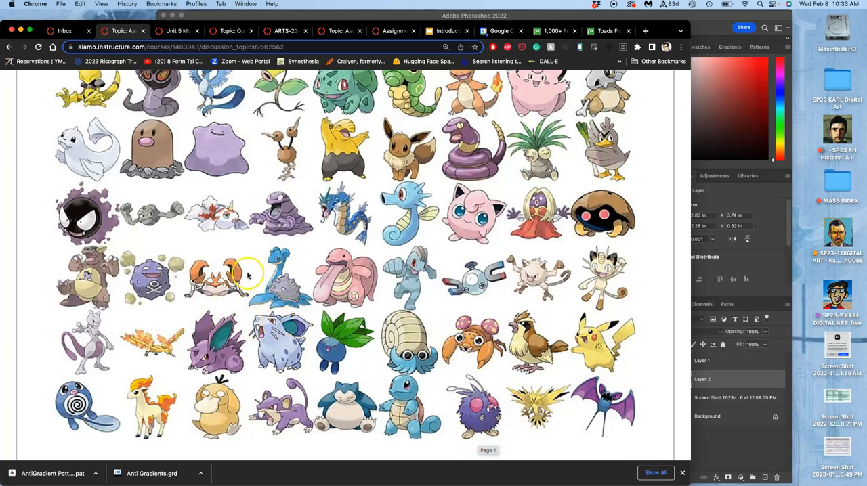
scroll(248, 275, up, 4)
scroll(248, 275, up, 3)
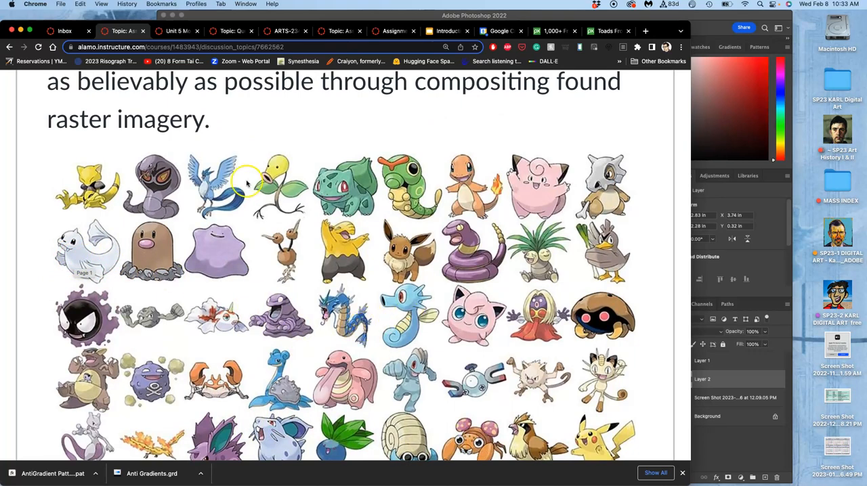
Zoom out over the rubric, zoom in on Step 1's text and sketch, then zoom out at the replies.
key(super+minus)
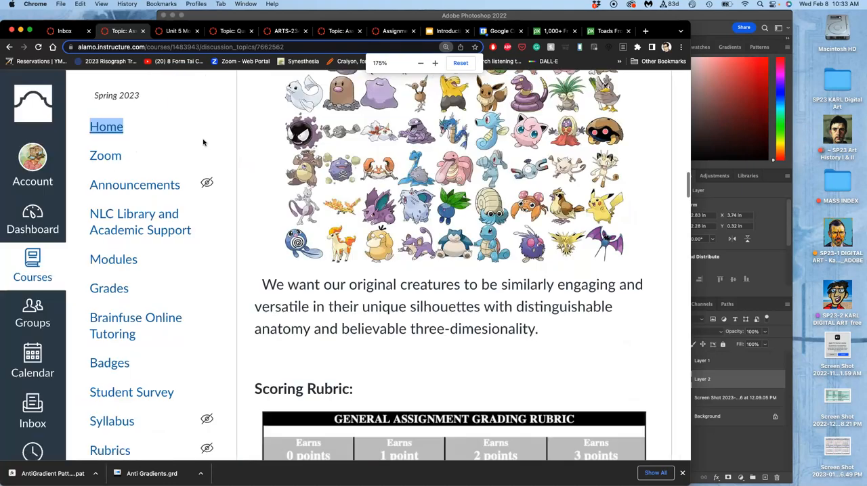
key(super+minus)
scroll(203, 143, down, 5)
scroll(336, 188, up, 5)
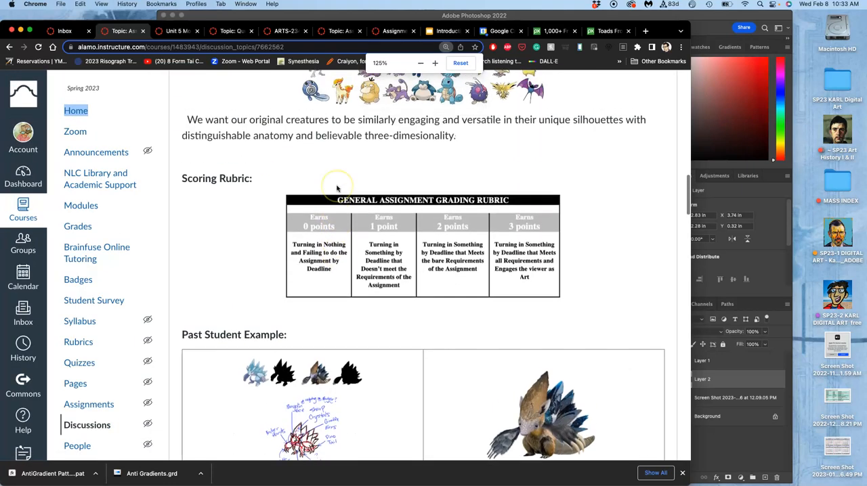
scroll(336, 189, up, 5)
scroll(336, 188, up, 2)
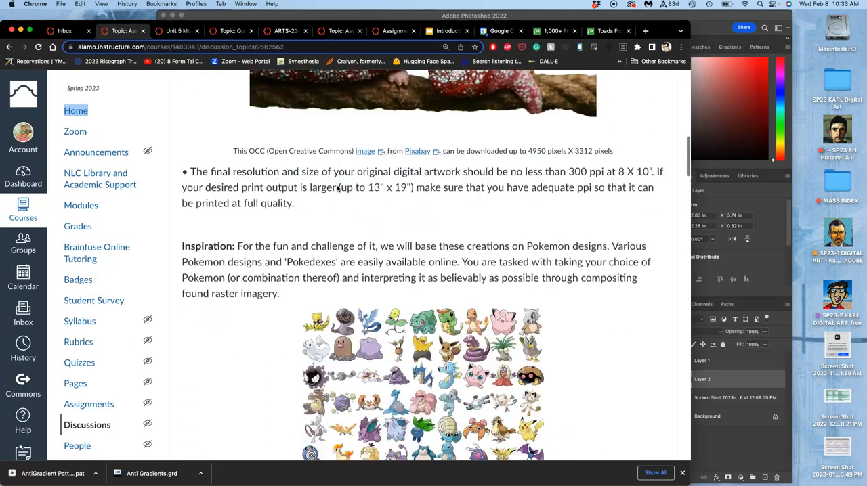
scroll(336, 189, down, 8)
scroll(337, 188, down, 4)
scroll(336, 188, down, 3)
scroll(336, 188, down, 3)
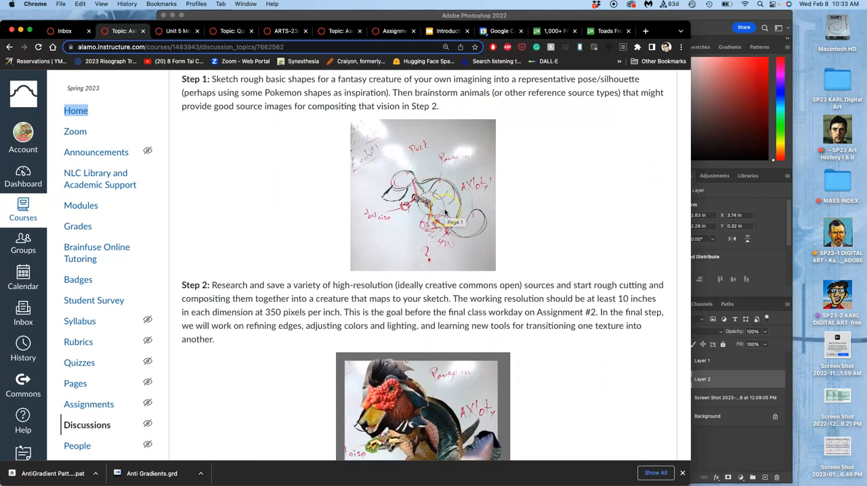
key(super+plus)
key(super+plus)
key(super+plus)
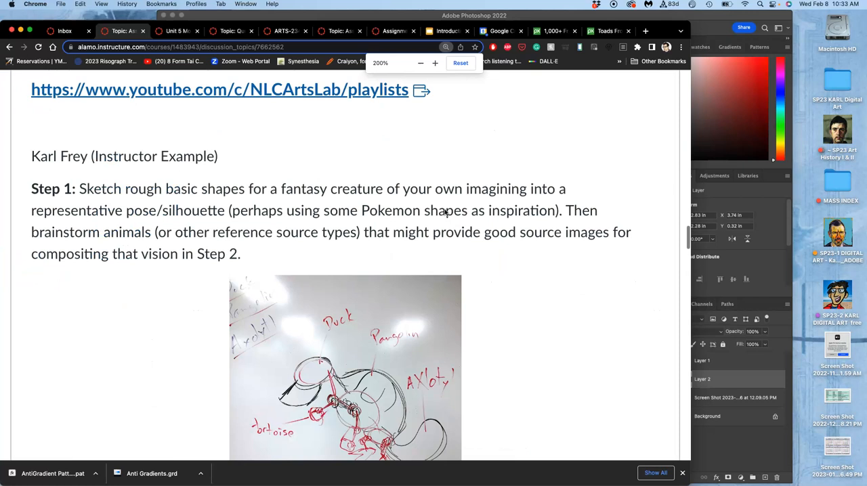
key(super+plus)
scroll(444, 212, down, 3)
scroll(444, 212, down, 2)
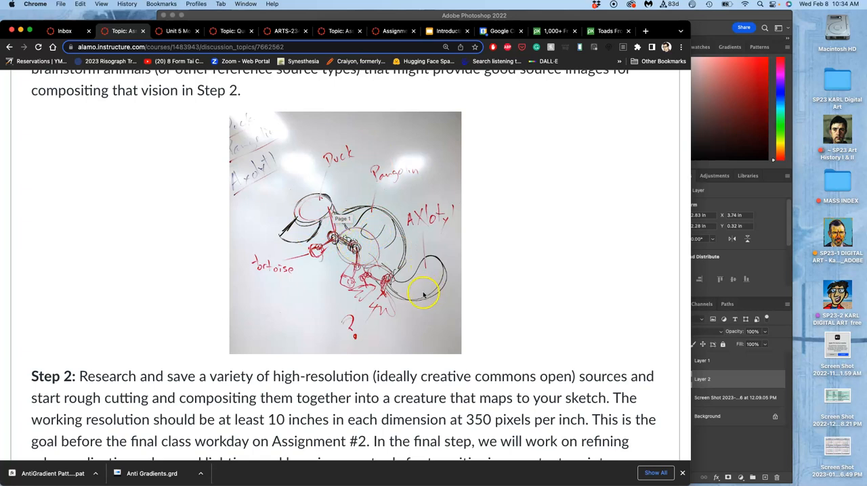
scroll(439, 298, down, 5)
scroll(439, 298, down, 5)
scroll(439, 298, down, 5)
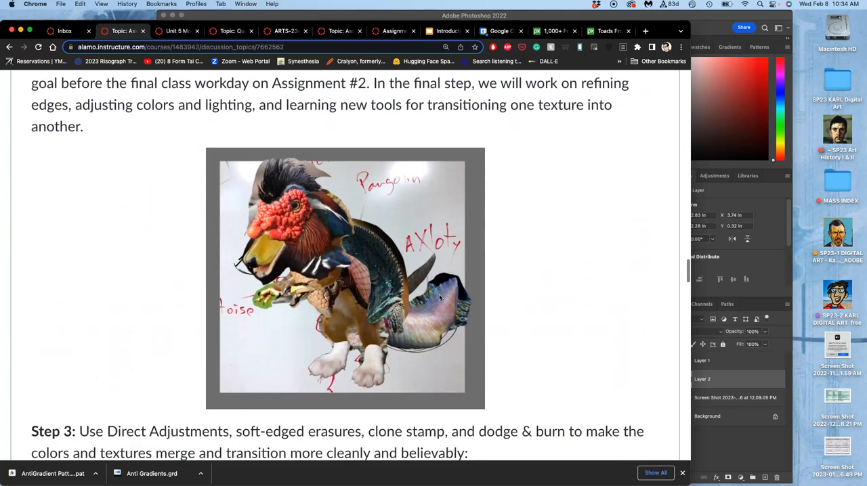
scroll(439, 298, down, 5)
scroll(438, 298, down, 5)
scroll(438, 298, down, 5)
scroll(439, 298, down, 5)
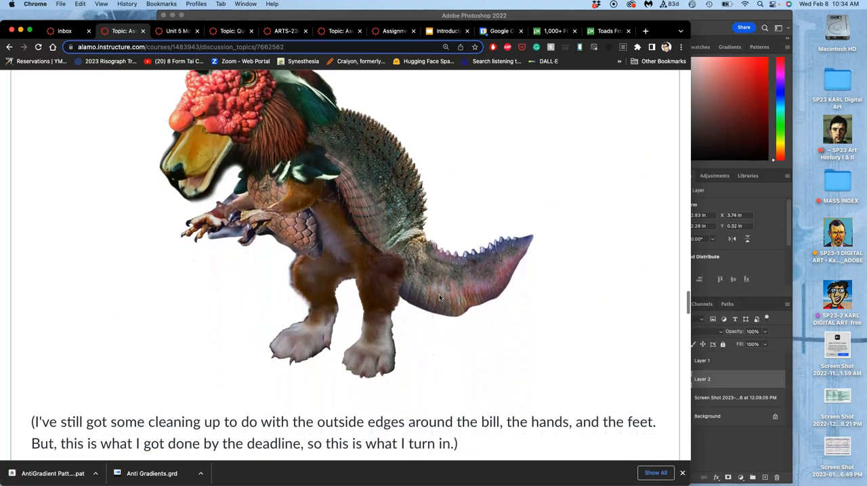
scroll(438, 298, down, 5)
scroll(439, 298, down, 5)
key(super+minus)
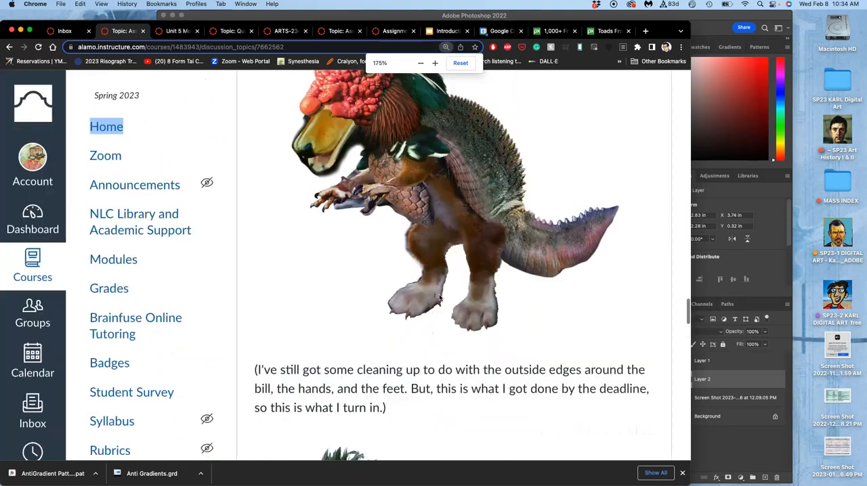
key(super+minus)
key(super+minus)
key(super+minus)
scroll(438, 297, down, 5)
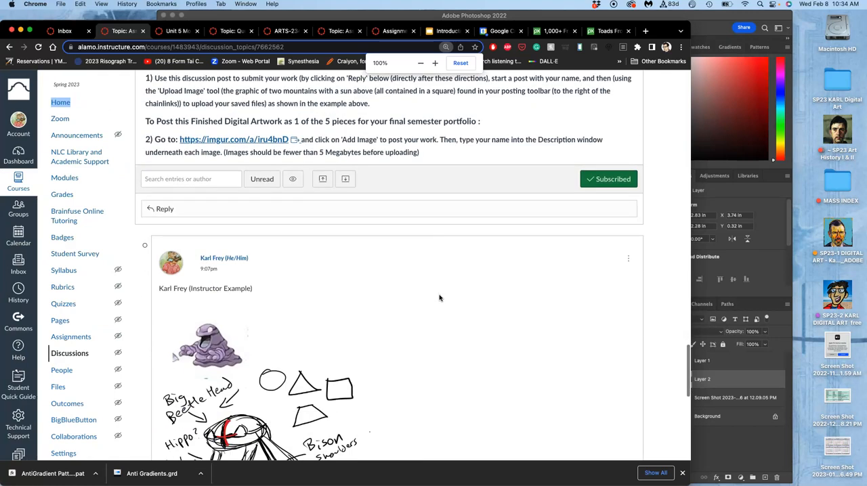
scroll(438, 298, down, 5)
scroll(439, 298, down, 2)
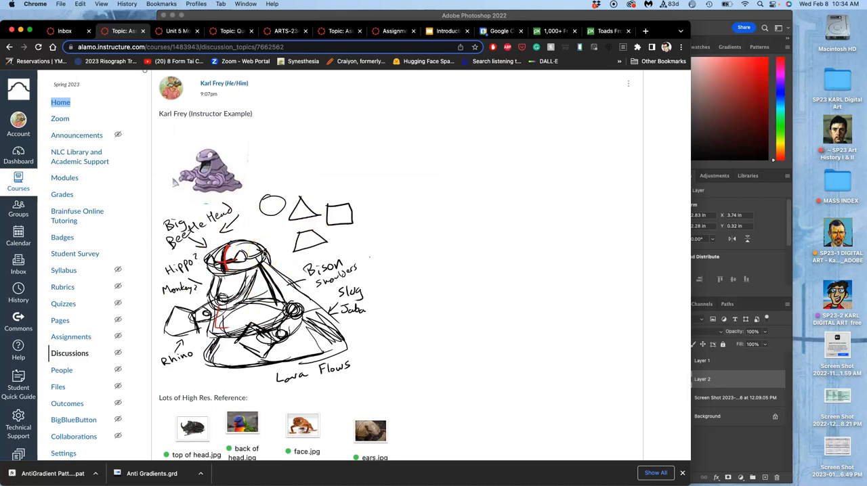
scroll(271, 271, down, 5)
scroll(271, 271, down, 3)
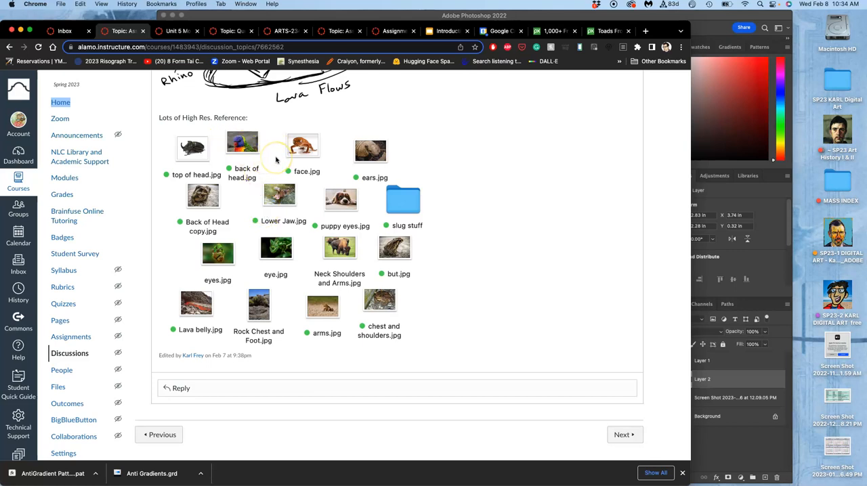
Zoom in twice on the 'Lots of High Res. Reference' image list.
key(super+plus)
key(super+plus)
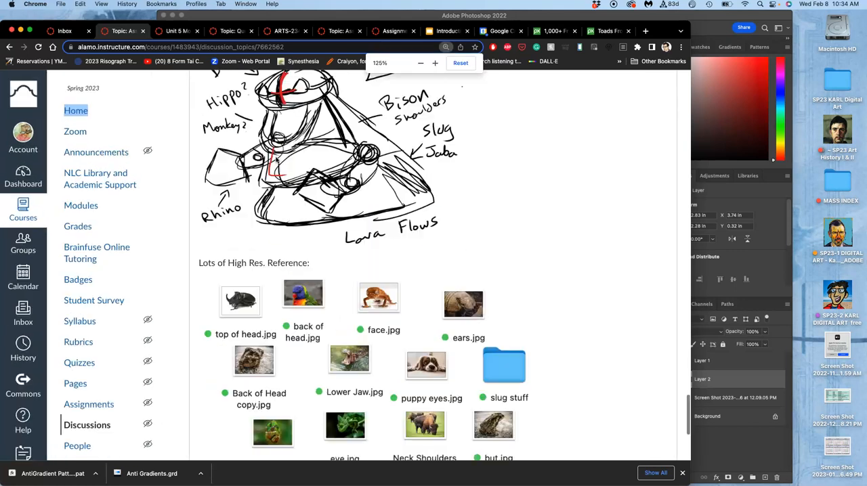
key(super+plus)
scroll(276, 161, down, 8)
scroll(276, 135, down, 1)
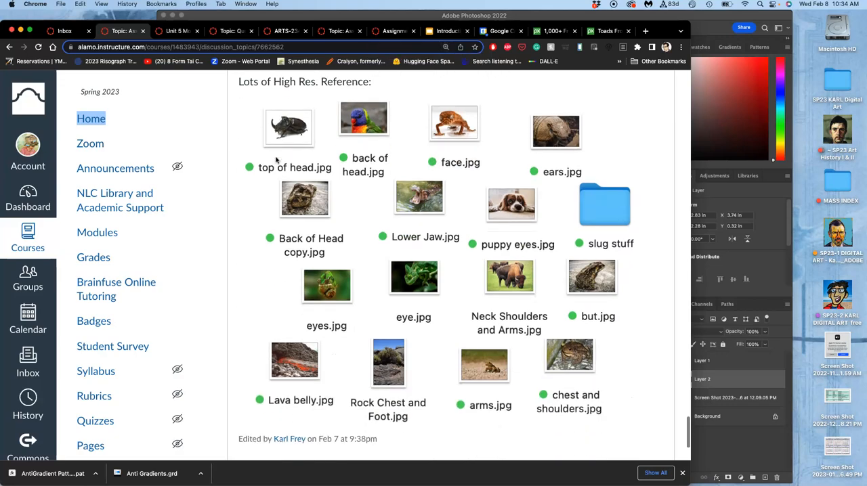
From the Pixabay toad results, after a glance at Photoshop, open the toad-in-hand photo in a new tab.
click(554, 30)
scroll(422, 236, up, 5)
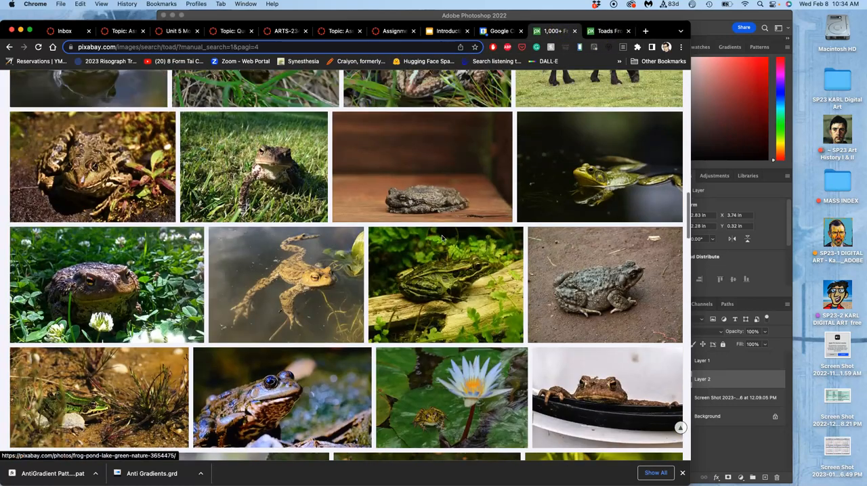
scroll(422, 236, up, 5)
scroll(433, 237, up, 3)
scroll(441, 237, up, 2)
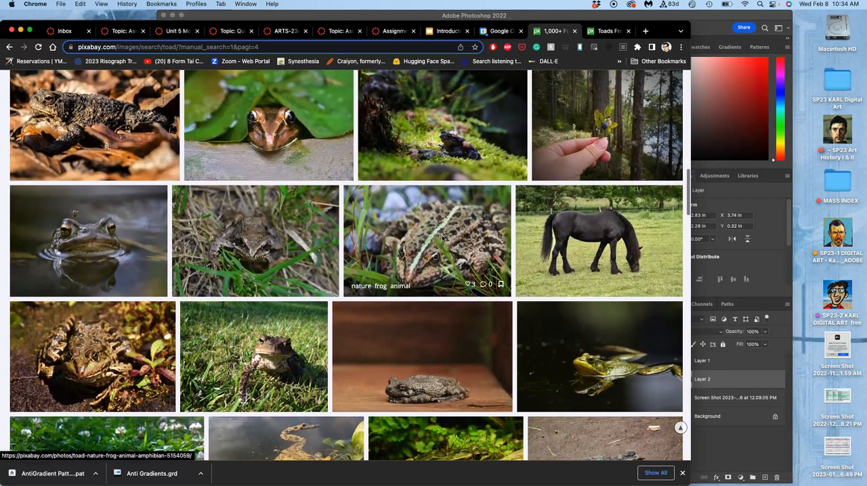
scroll(441, 237, up, 3)
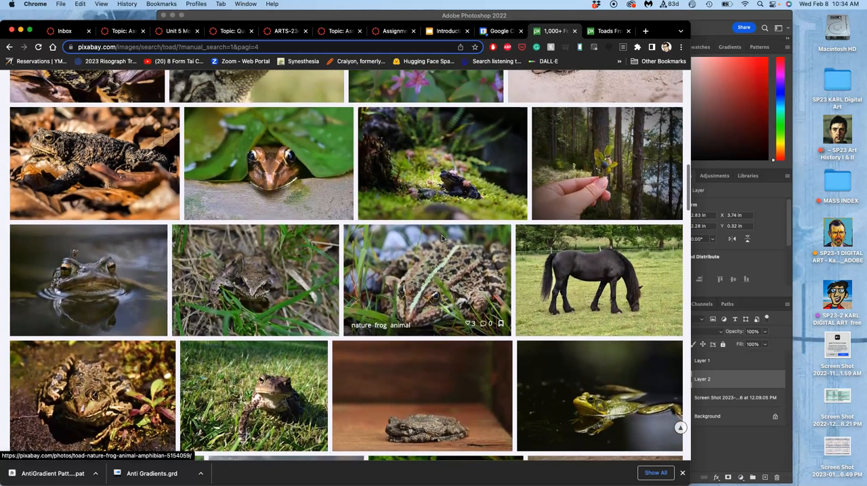
scroll(442, 237, up, 4)
scroll(441, 237, up, 2)
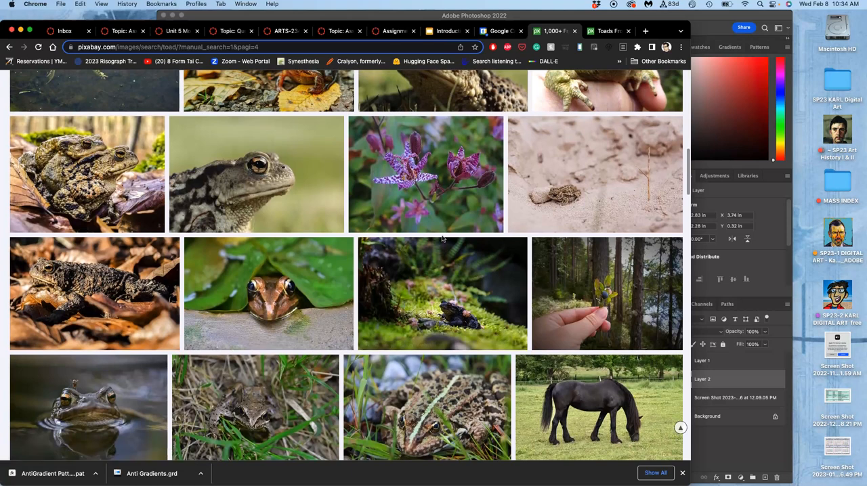
scroll(441, 237, up, 3)
scroll(441, 237, up, 2)
scroll(441, 237, up, 2)
scroll(442, 237, up, 1)
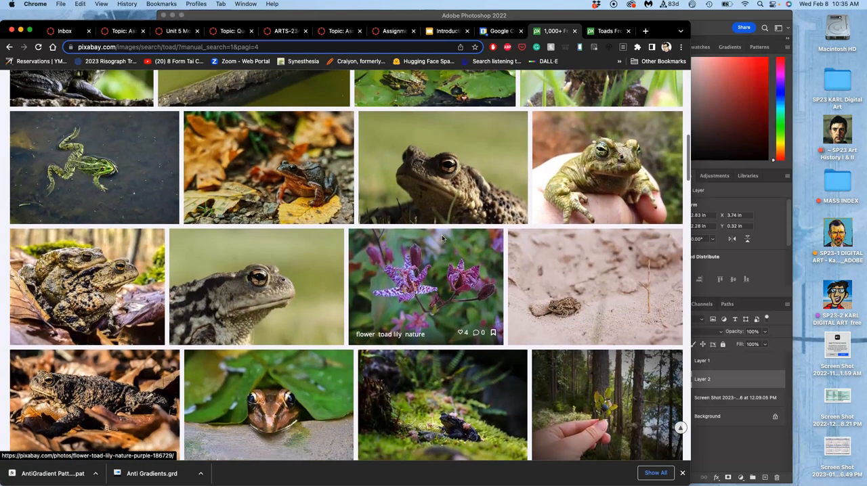
scroll(441, 237, up, 3)
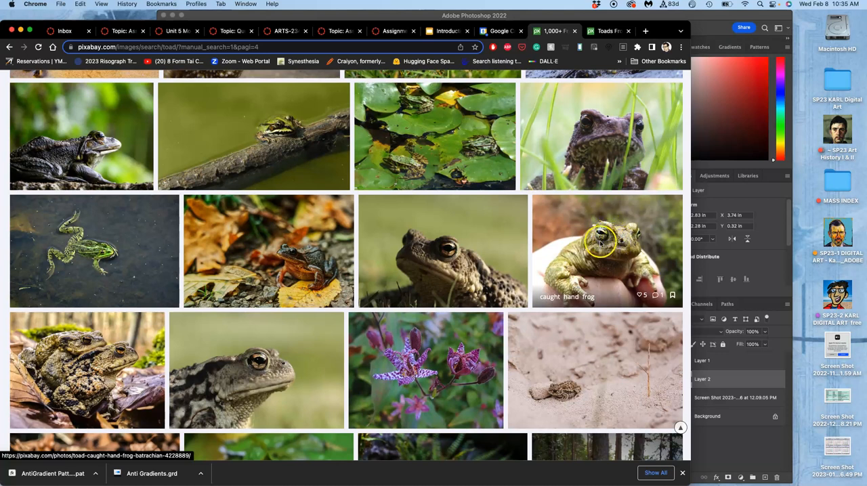
click(230, 20)
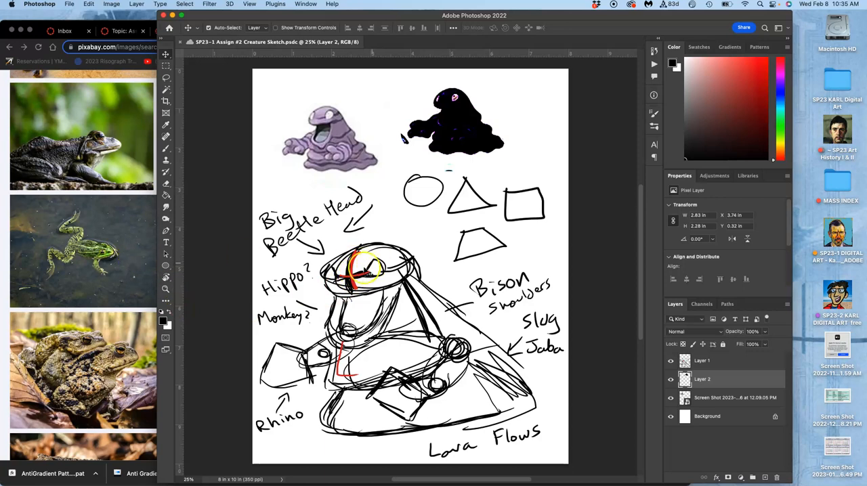
click(119, 254)
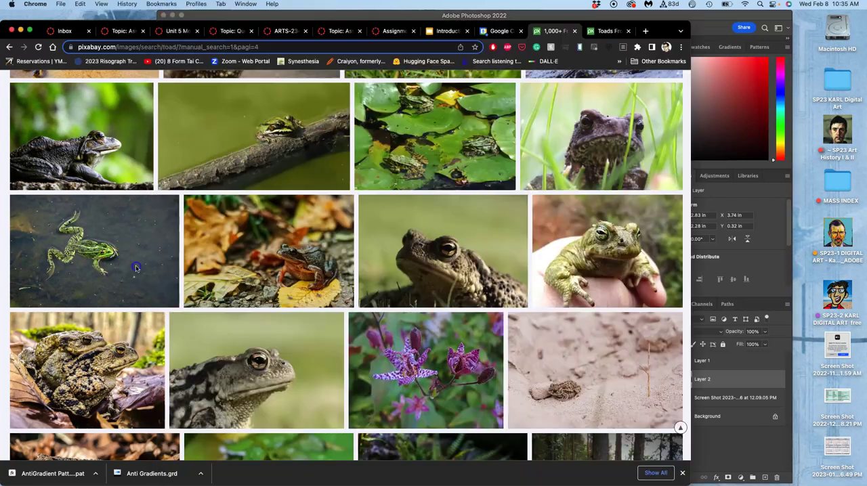
right_click(618, 246)
click(650, 249)
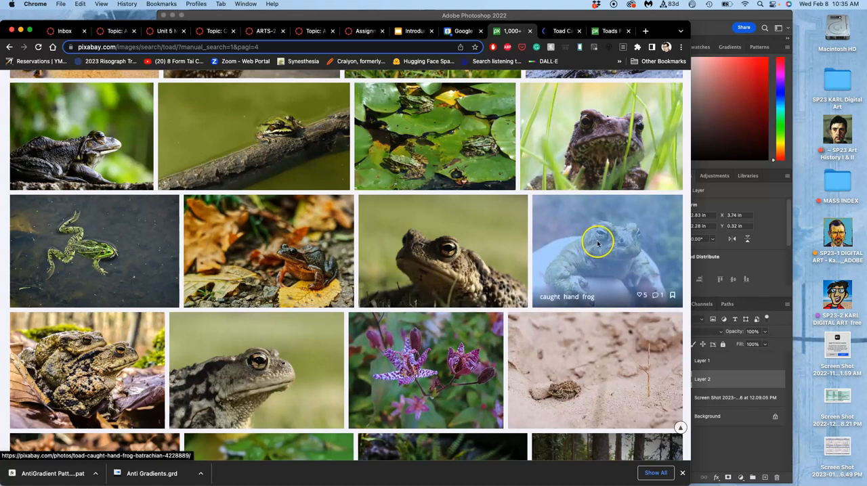
On the toad-in-hand photo page, show the Free Download size options.
click(562, 32)
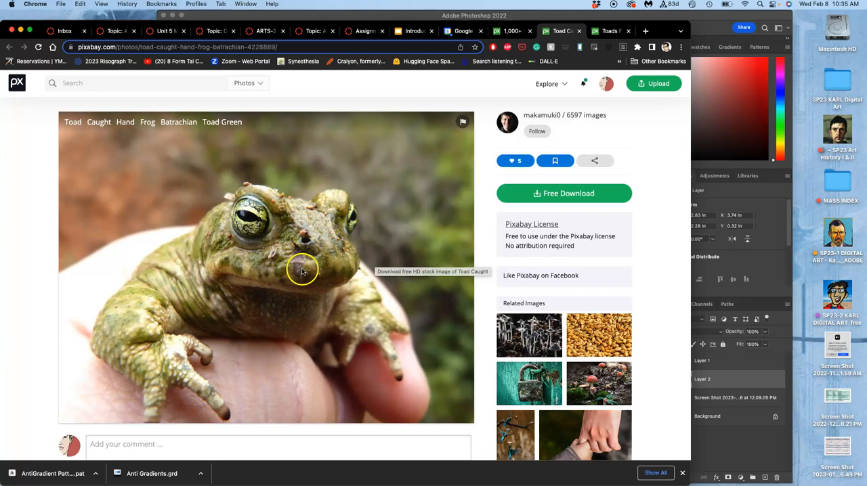
click(587, 195)
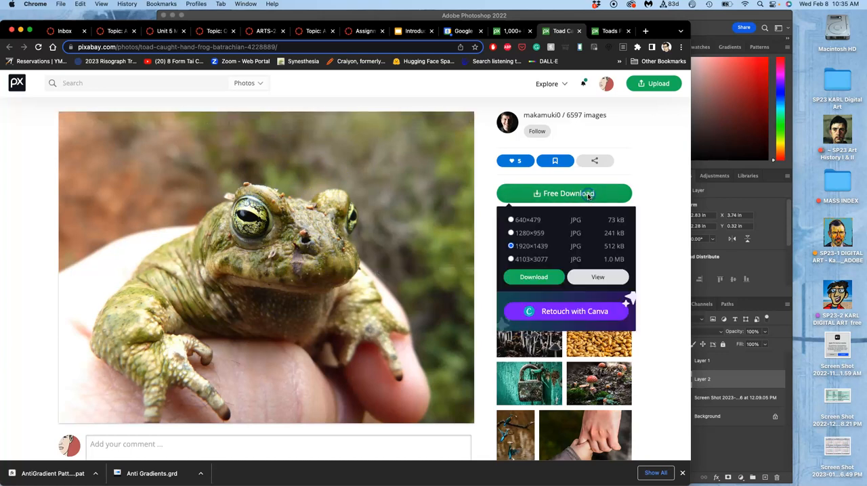
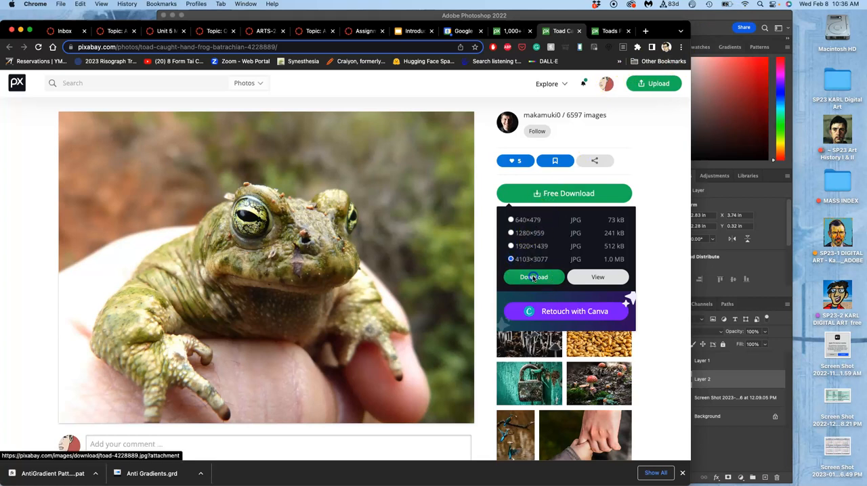
Download the toad photo at its largest 4103×3077 size.
click(535, 278)
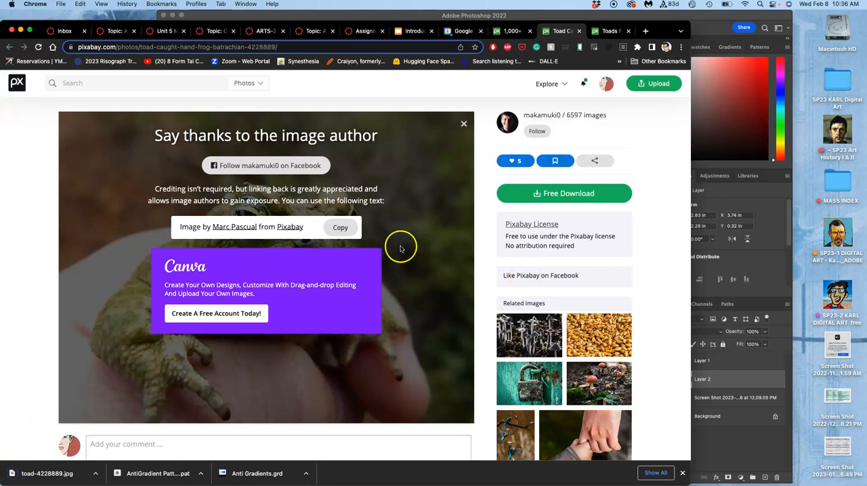
scroll(418, 306, down, 5)
scroll(418, 306, down, 3)
scroll(419, 306, up, 5)
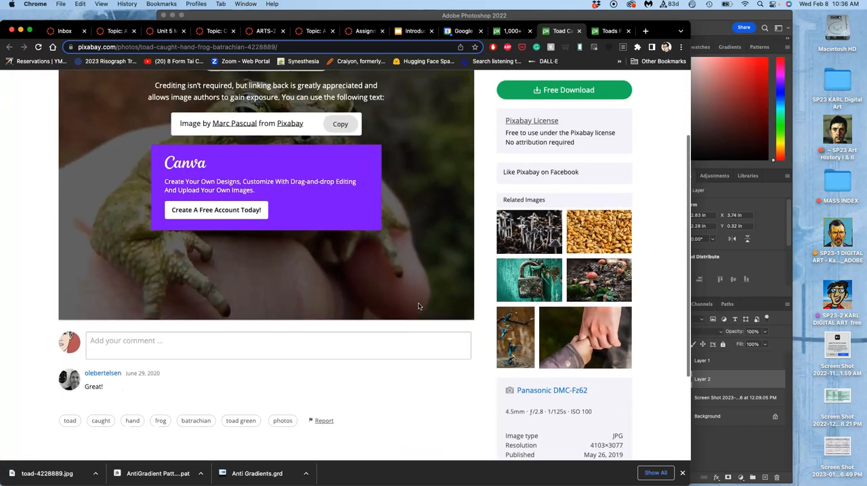
scroll(368, 212, up, 2)
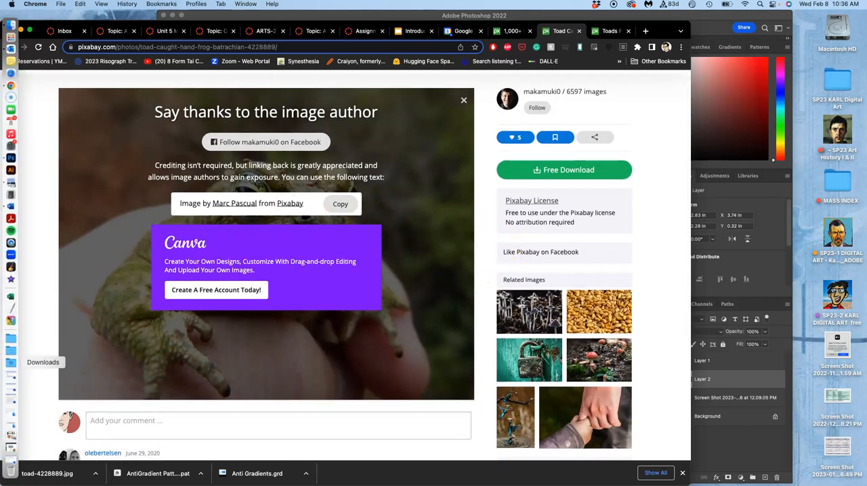
Move the downloaded toad photo from the Downloads stack onto the desktop.
click(11, 362)
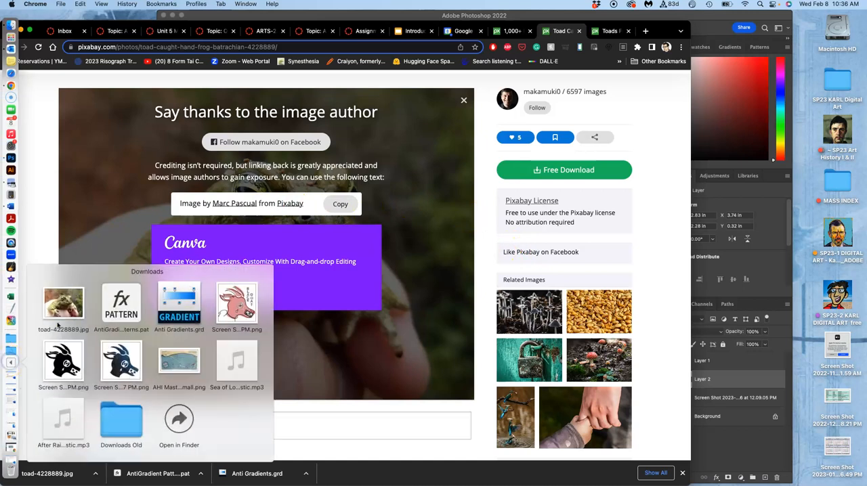
mouse_move(63, 306)
mouse_down()
mouse_move(715, 197)
mouse_move(806, 205)
mouse_move(837, 298)
mouse_up()
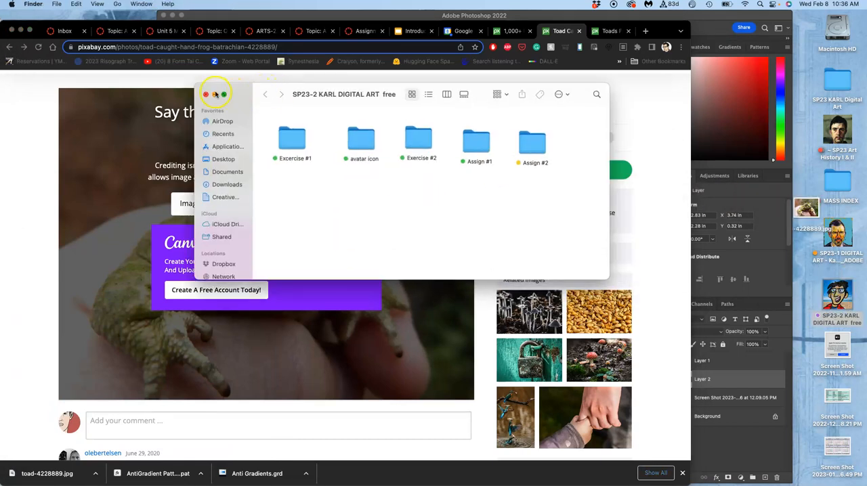
click(205, 94)
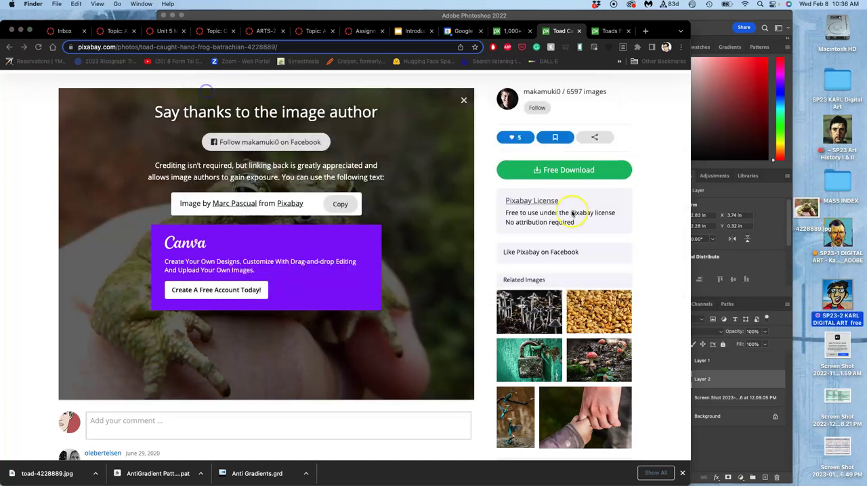
Navigate to Assignment #2 Fantasy Creature > references and drop the toad photo in.
double_click(838, 240)
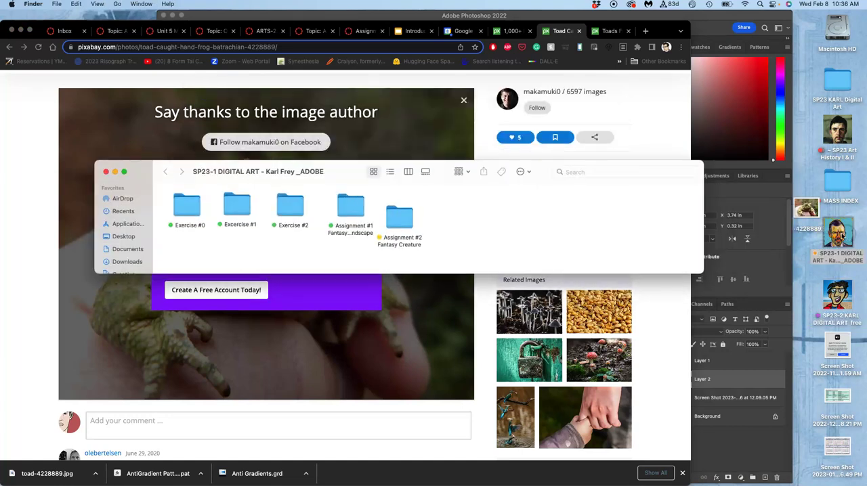
double_click(400, 220)
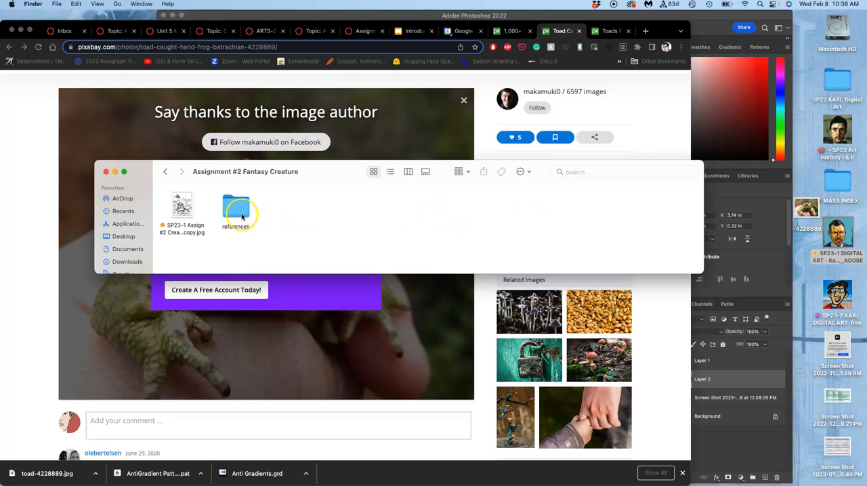
double_click(241, 215)
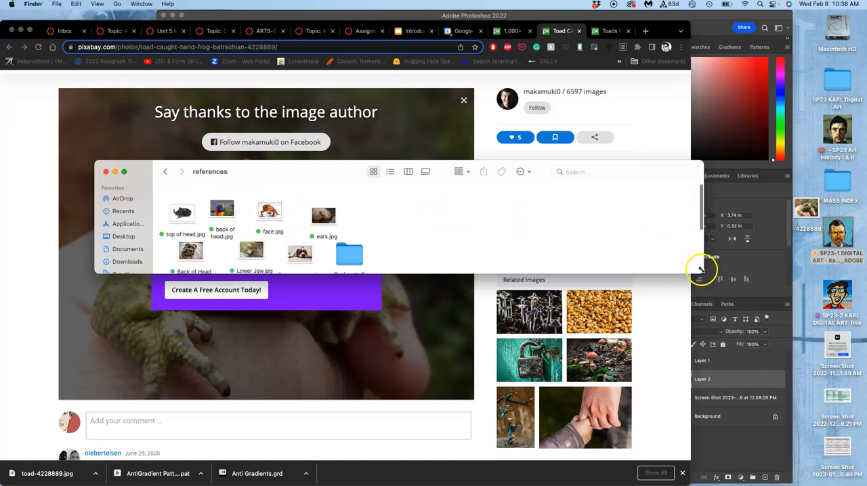
drag(699, 273, 694, 426)
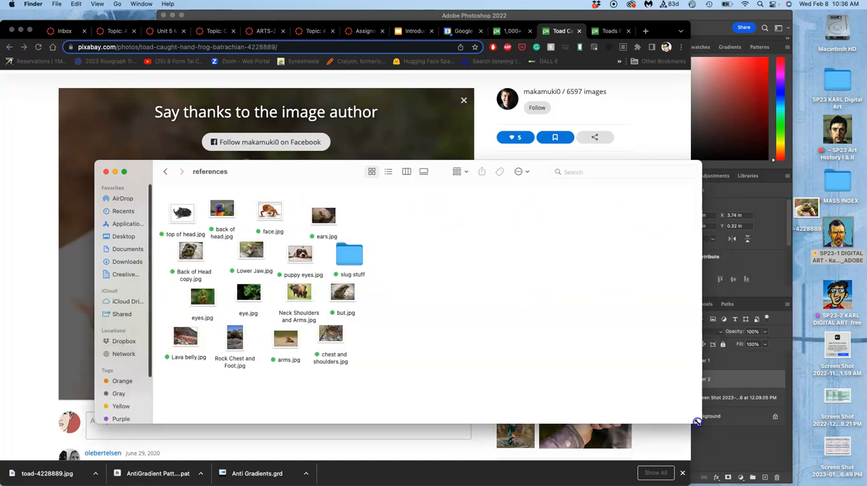
drag(807, 205, 428, 224)
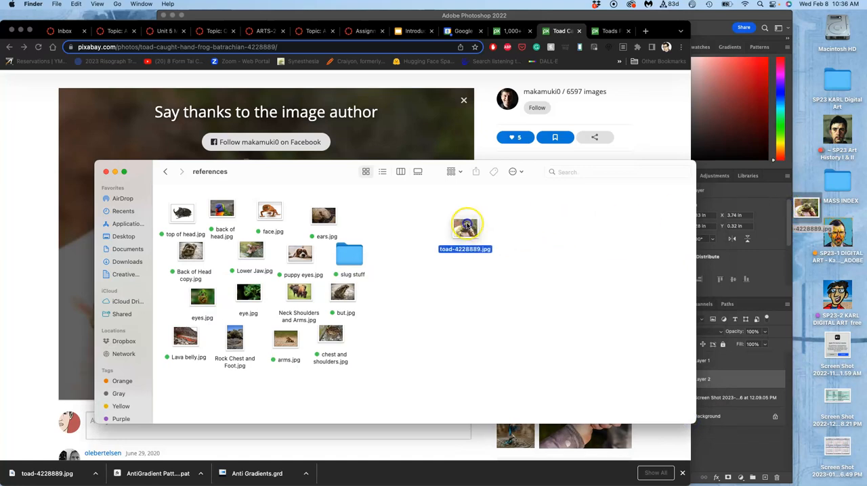
Mirror the toad photo horizontally in Preview and close it.
double_click(427, 224)
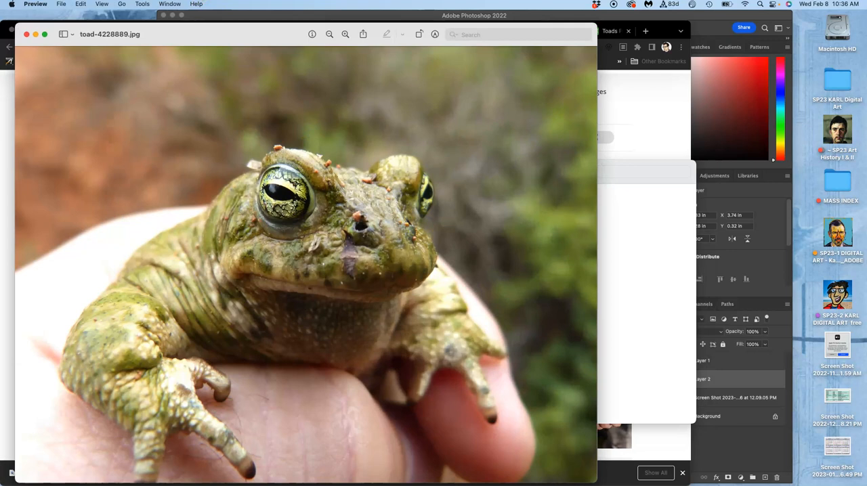
click(143, 4)
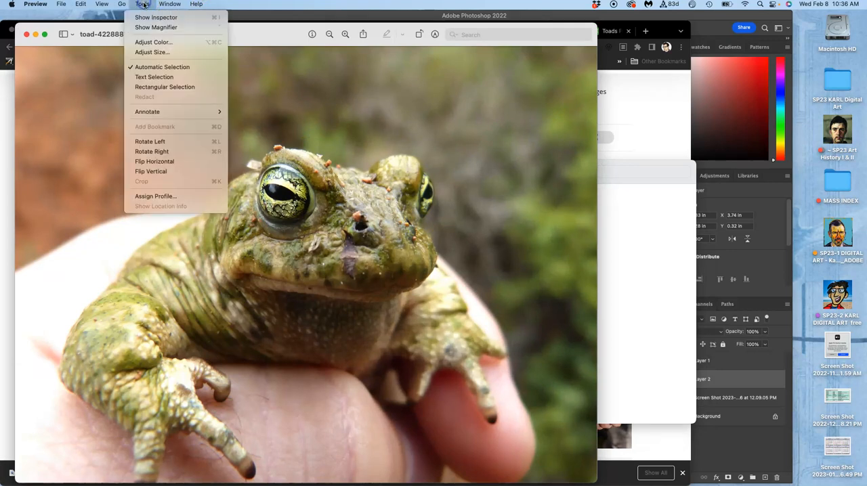
click(155, 161)
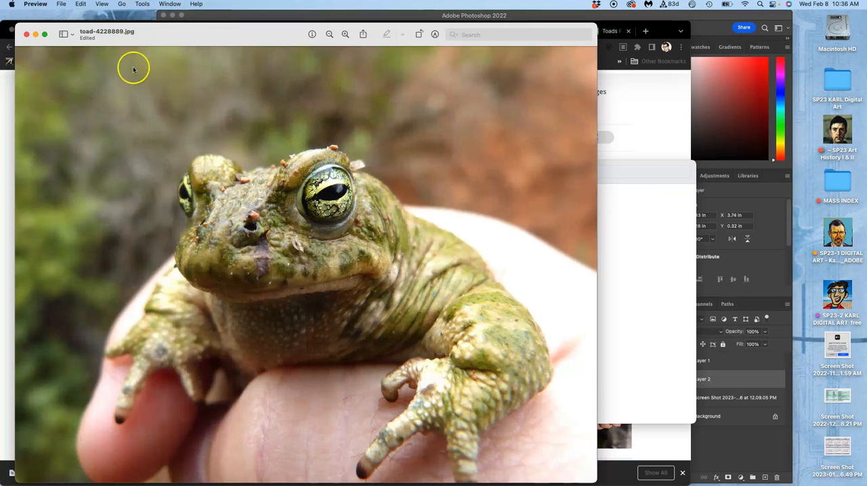
click(27, 36)
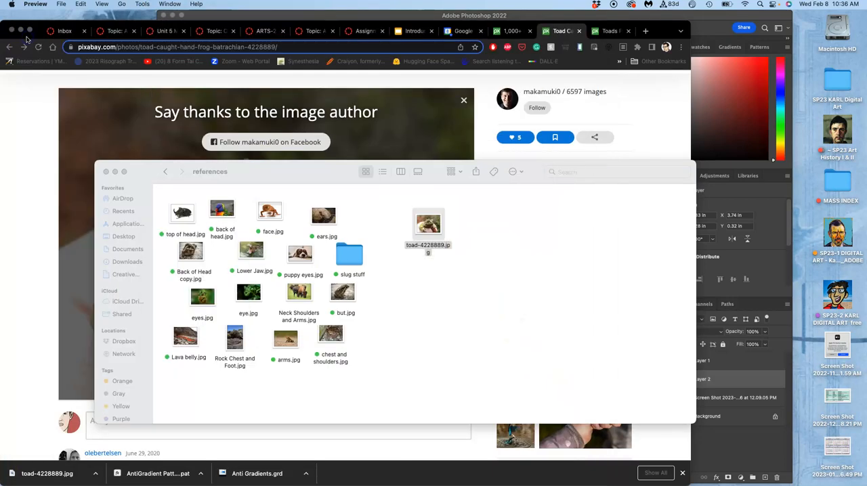
Rename the toad photo file to 'top of the head.jpg'.
click(426, 247)
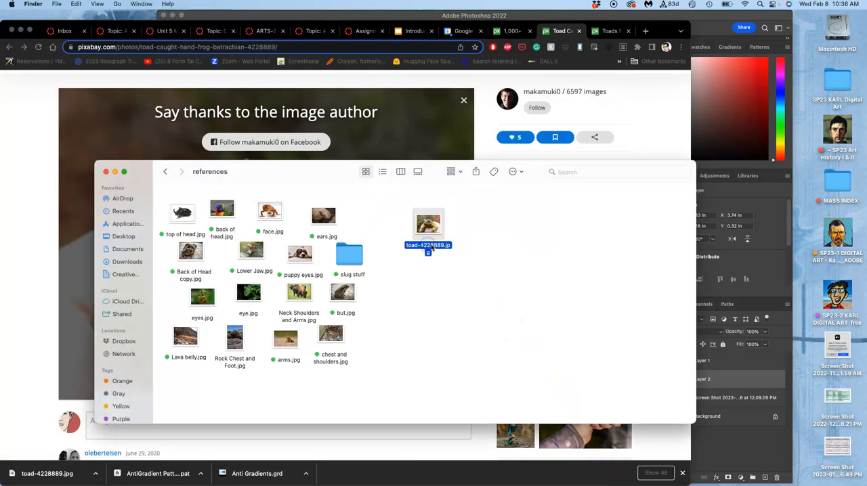
click(431, 248)
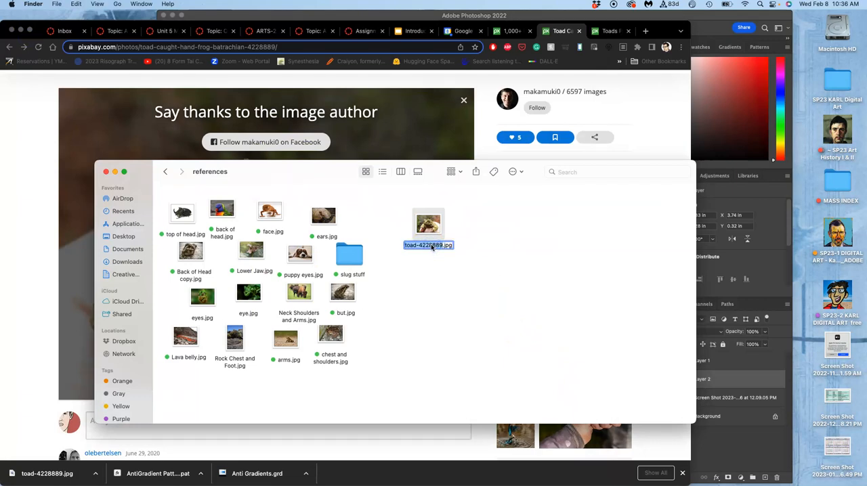
text(top of the hea)
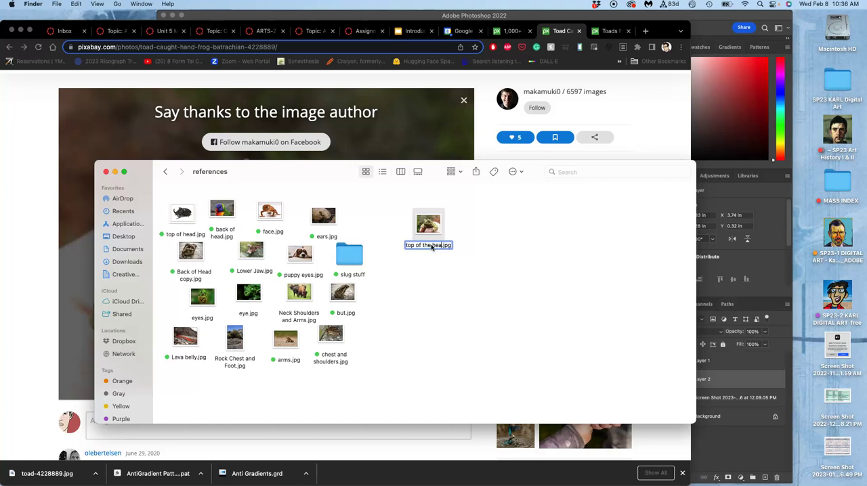
click(468, 263)
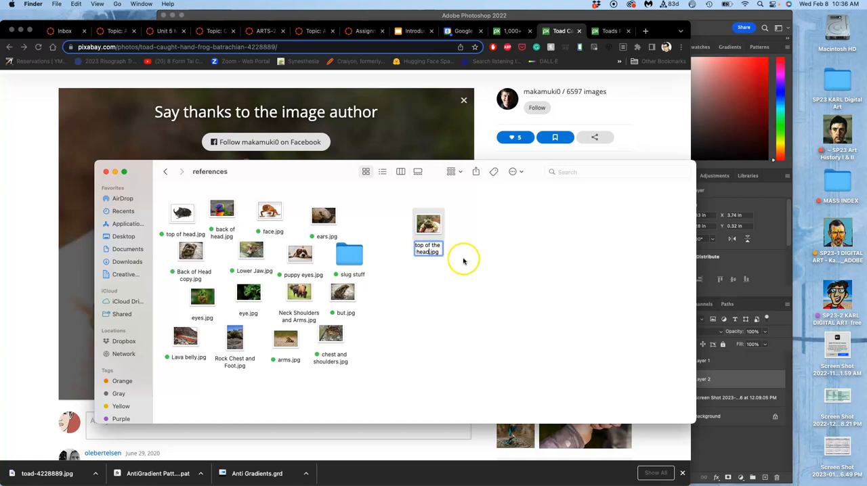
double_click(182, 211)
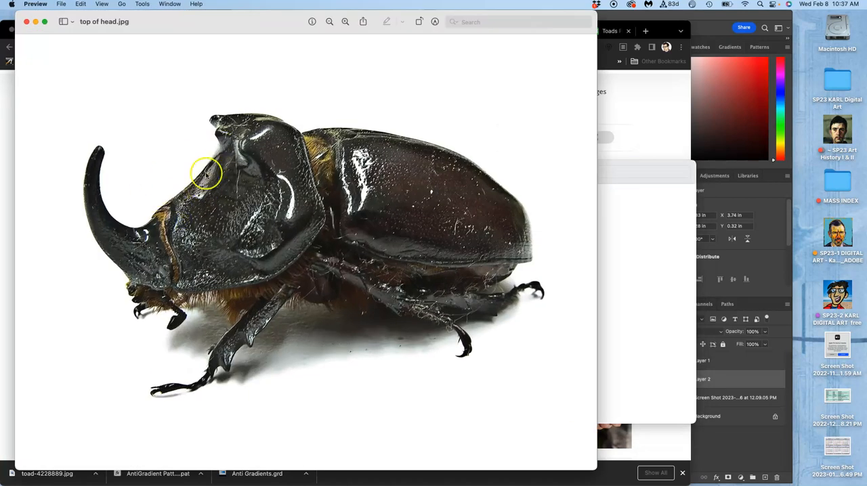
click(28, 24)
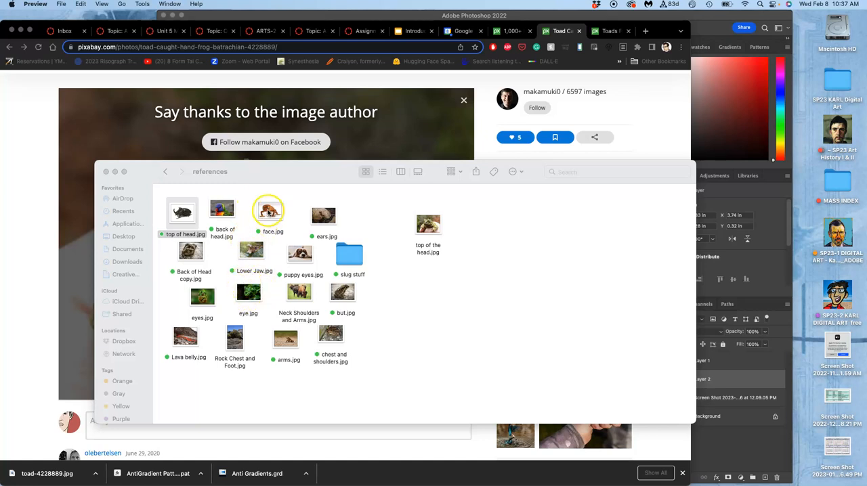
double_click(269, 211)
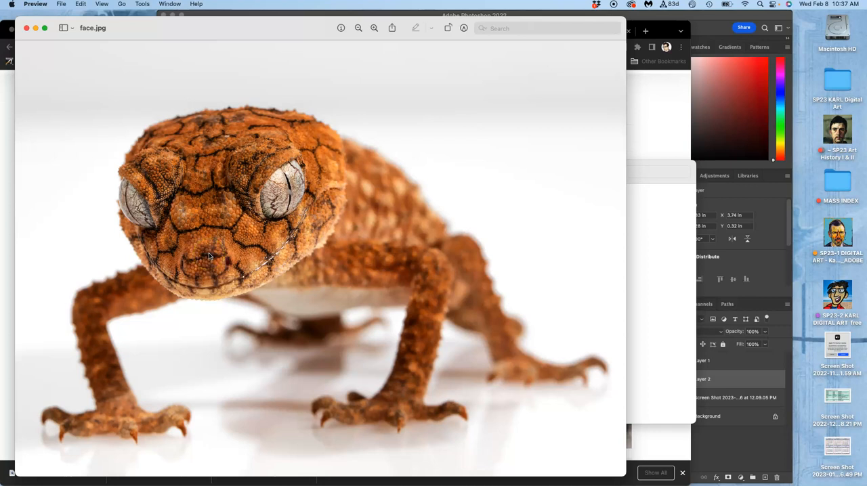
click(27, 29)
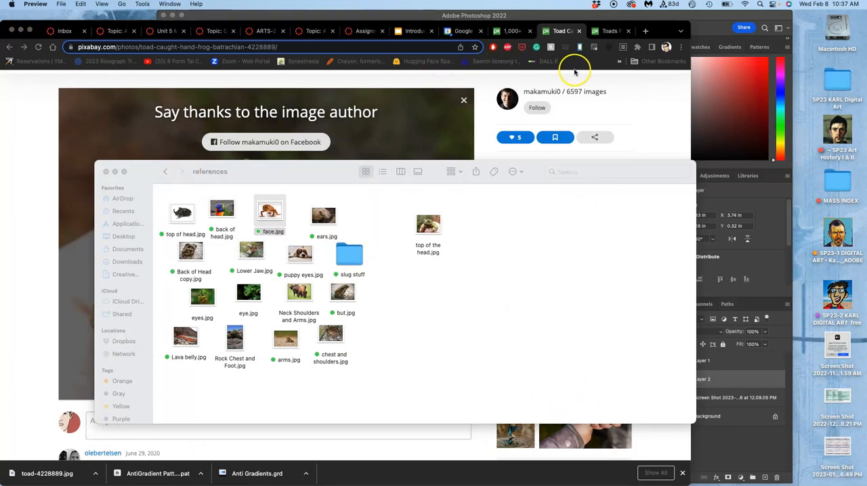
Add two horizontal and two vertical guides framing the sketch, the top one above the beetle head.
click(709, 29)
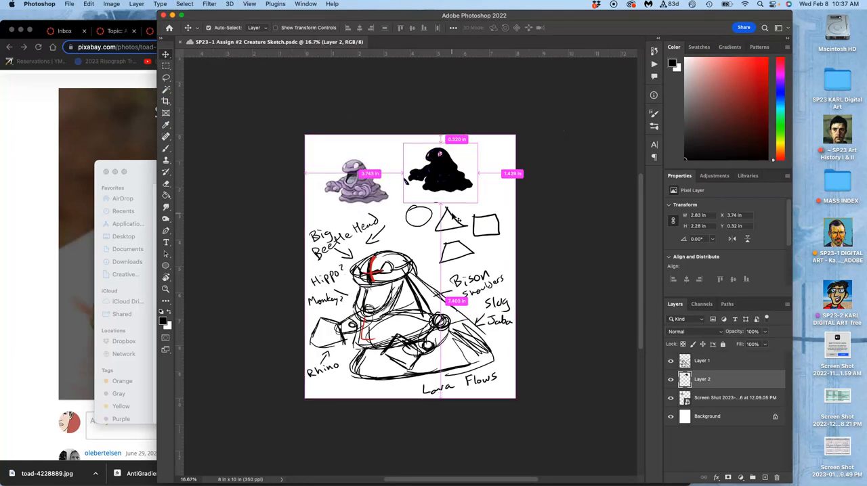
scroll(457, 219, down, 3)
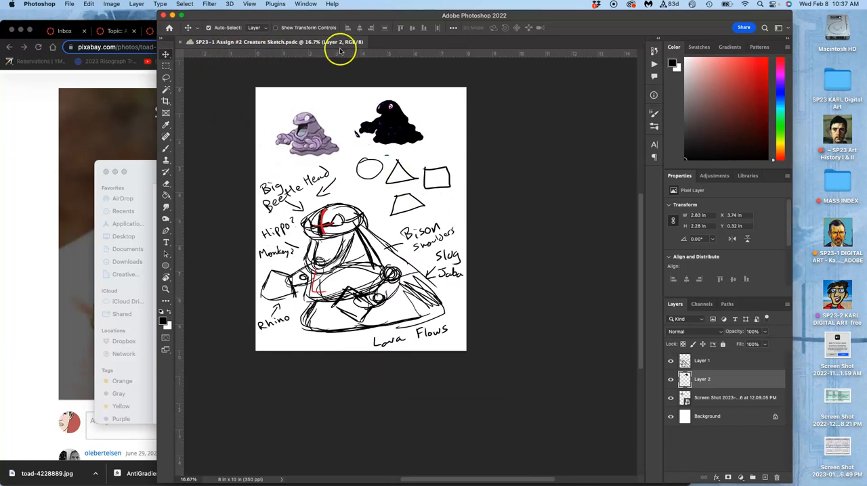
drag(341, 53, 346, 197)
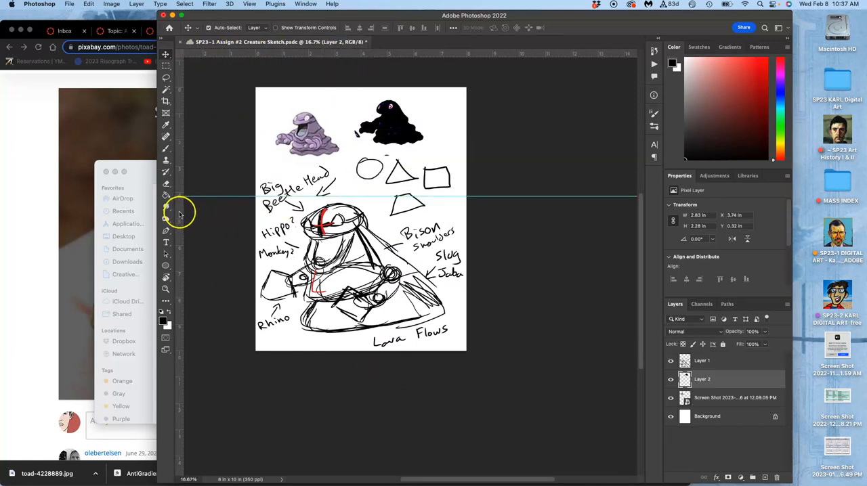
drag(180, 211, 455, 224)
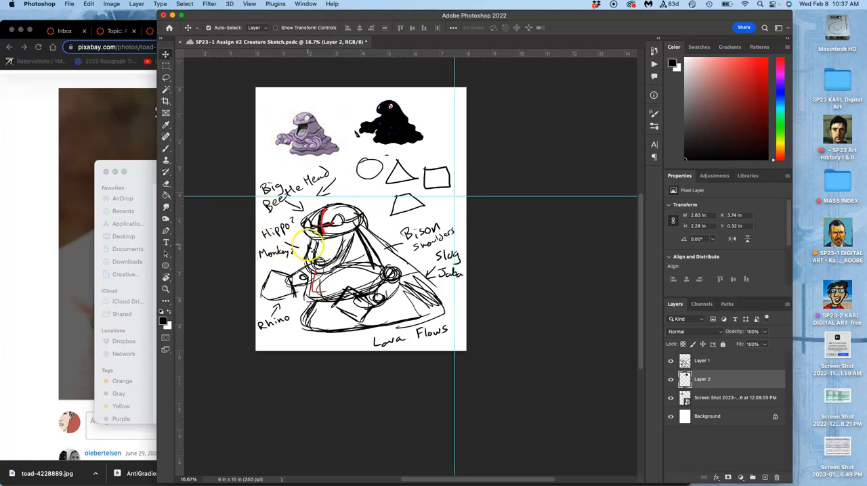
drag(180, 160, 256, 162)
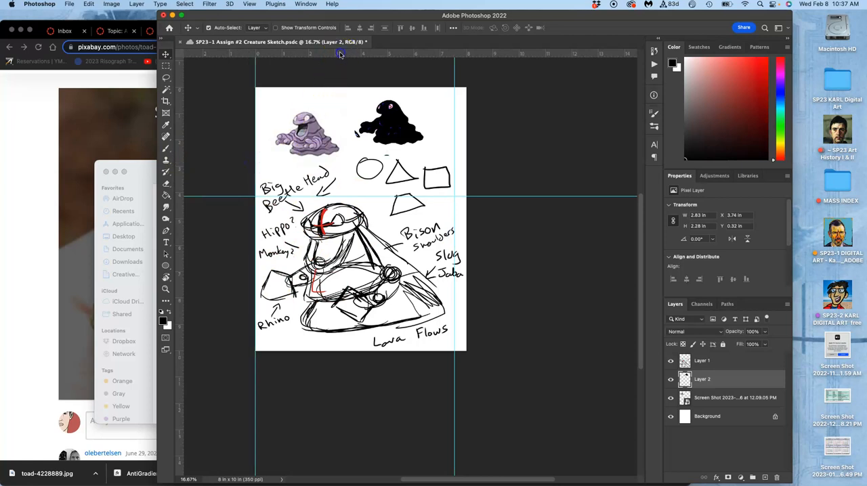
drag(336, 53, 352, 350)
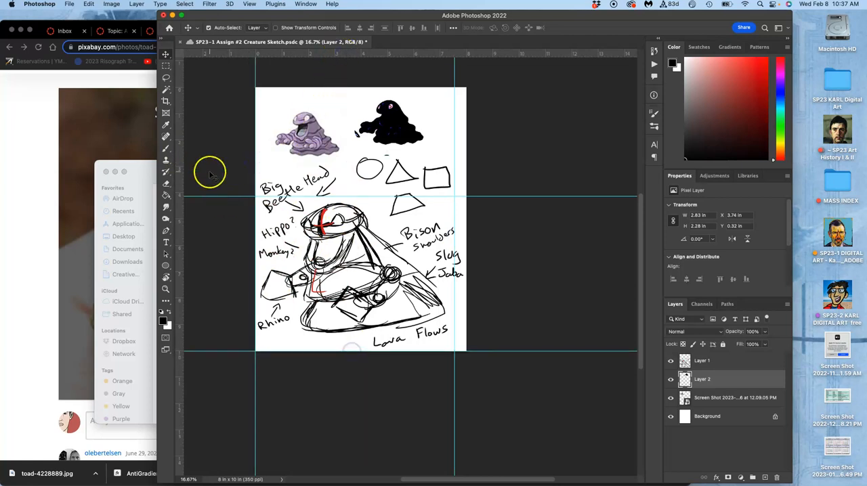
click(166, 102)
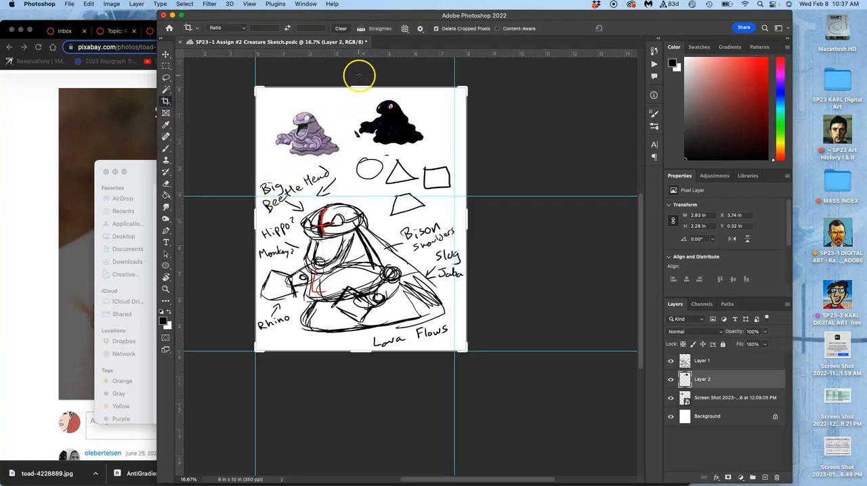
drag(361, 87, 361, 142)
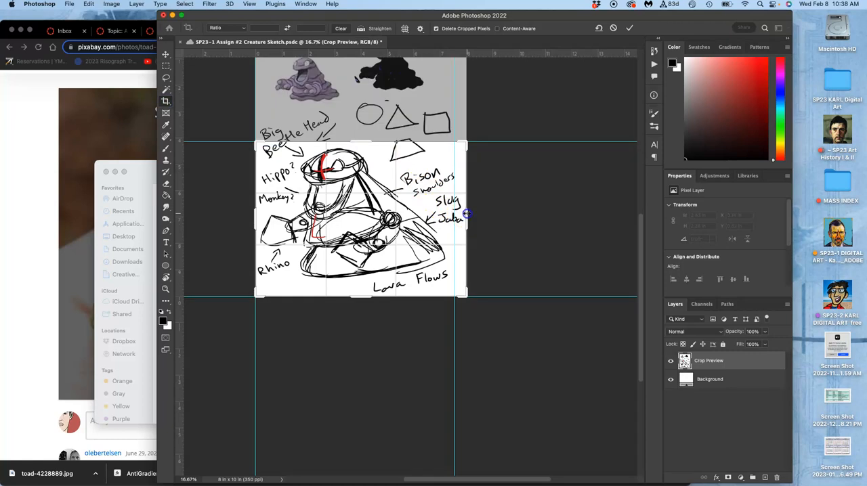
drag(467, 215, 462, 217)
key(Return)
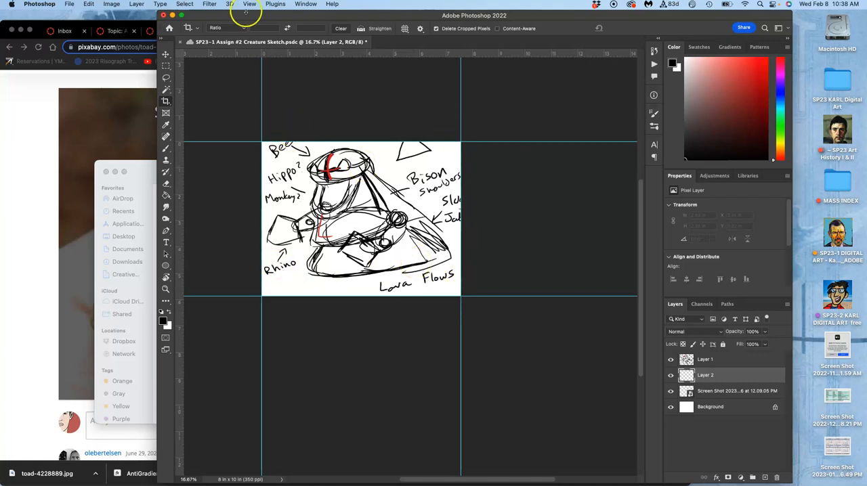
Set Image Size to 8 inches tall (about 10.3 wide) at 350 ppi and apply it.
click(111, 4)
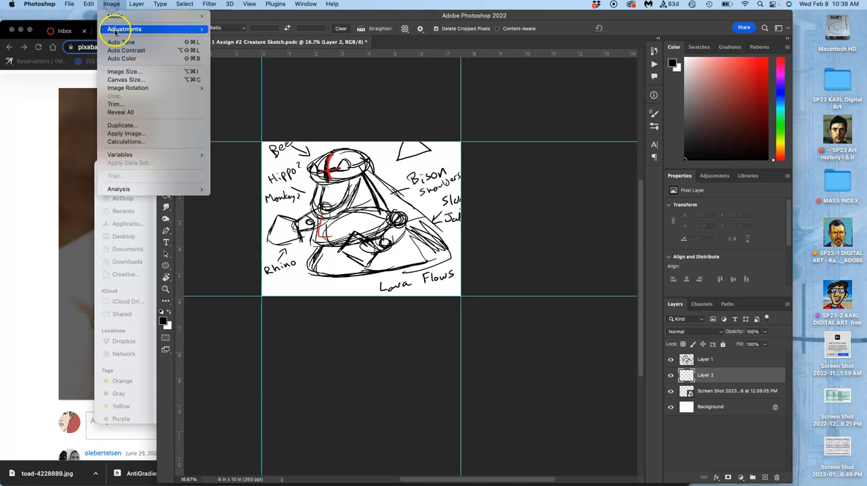
click(119, 71)
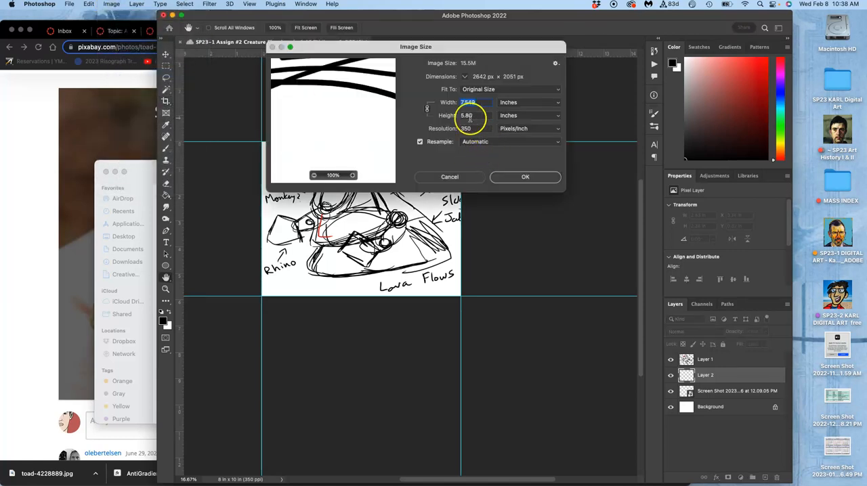
drag(489, 50, 562, 225)
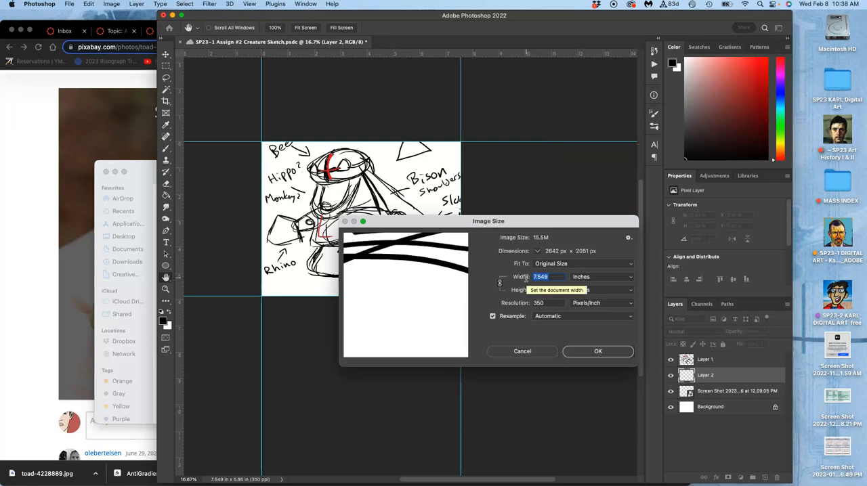
text(10)
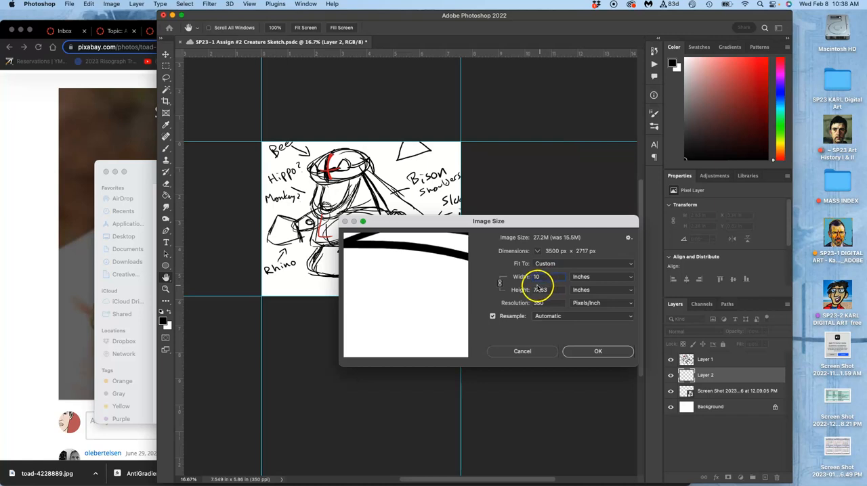
click(550, 290)
text(8)
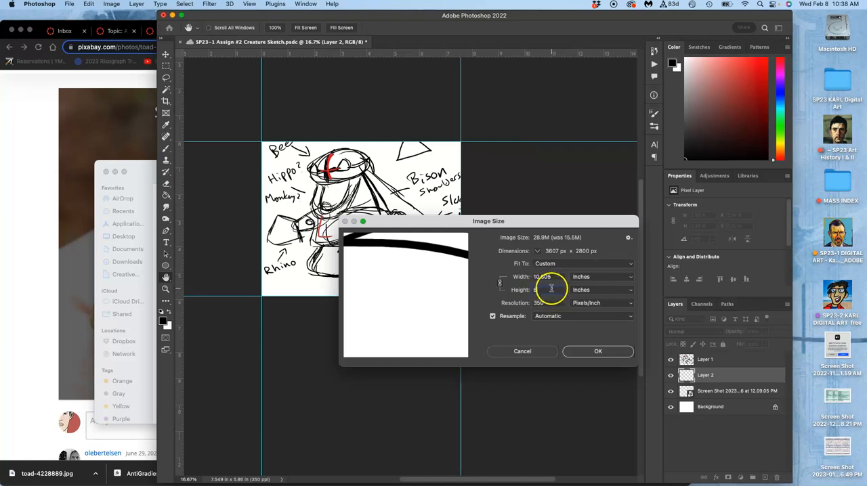
double_click(535, 302)
text(350)
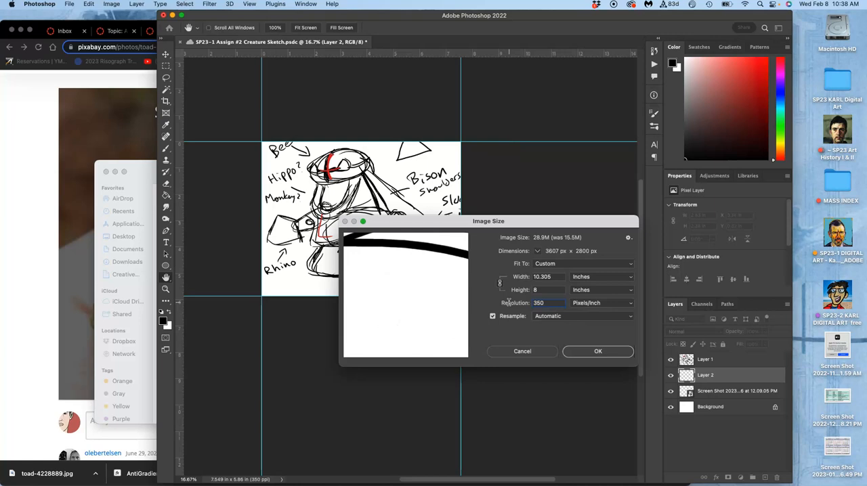
click(541, 308)
click(588, 351)
Zoom out to the whole canvas and toggle Layer 1 to check its content.
click(588, 351)
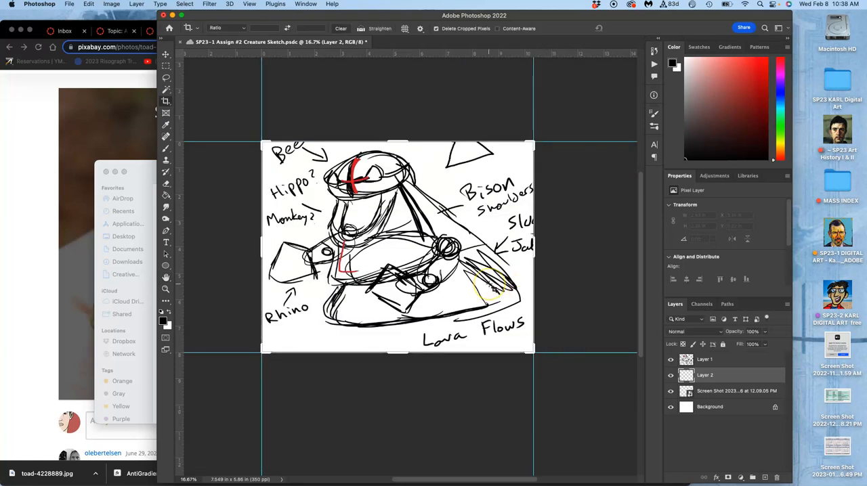
key(super+minus)
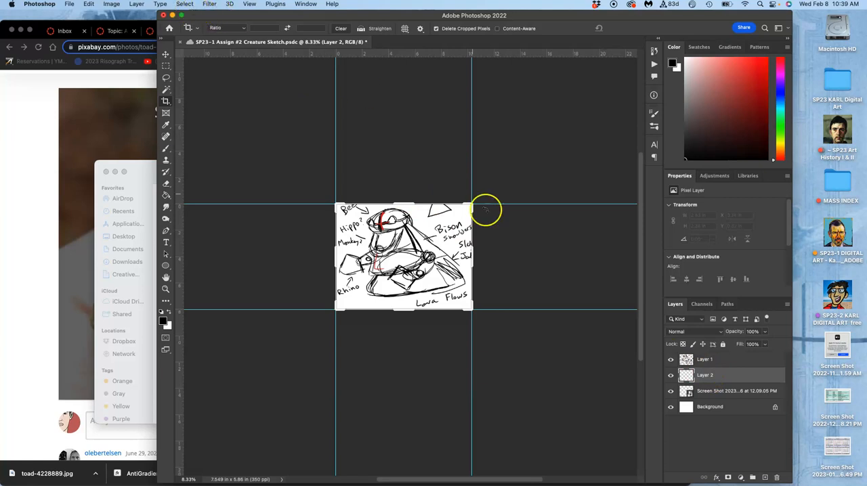
click(671, 360)
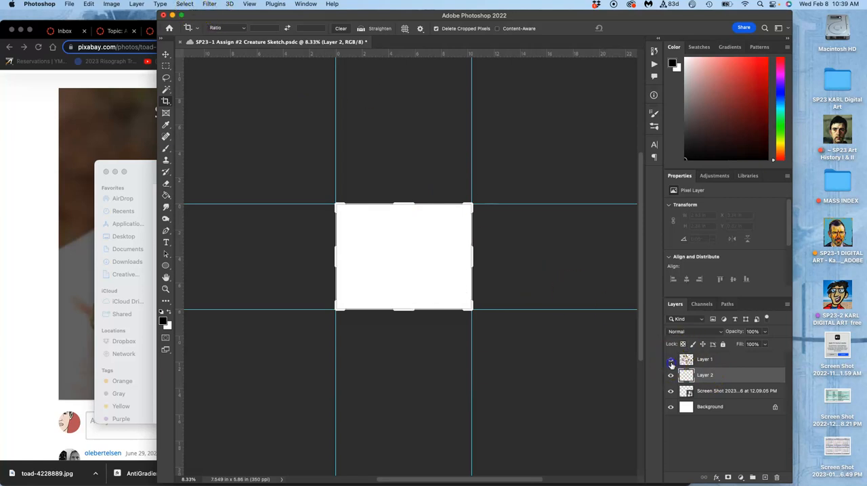
click(670, 360)
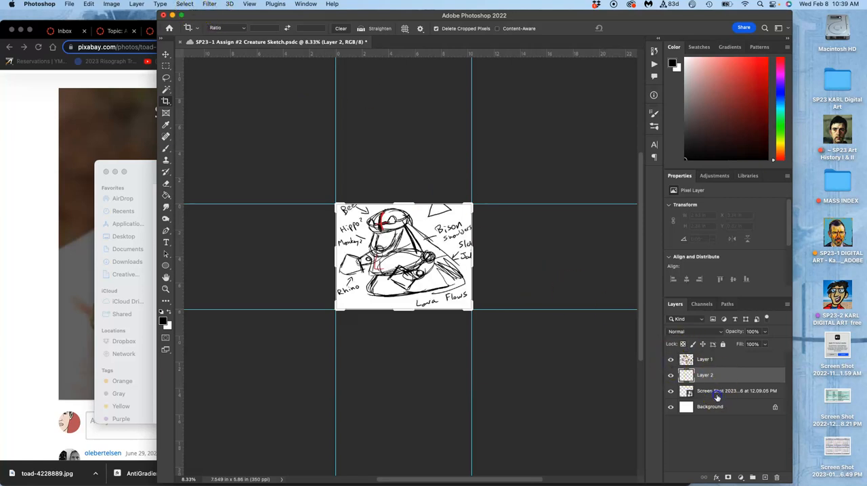
Select Layer 1, Layer 2 and the Screen Shot layer for merging.
click(717, 397)
click(715, 366)
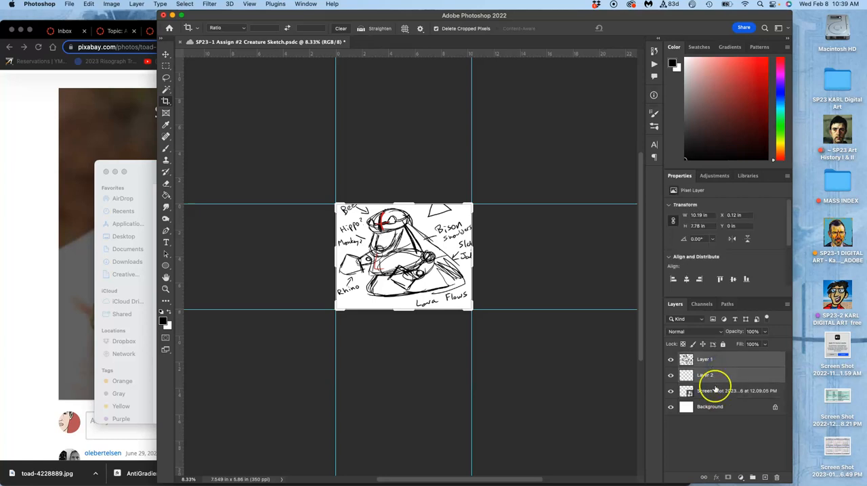
super+click(716, 391)
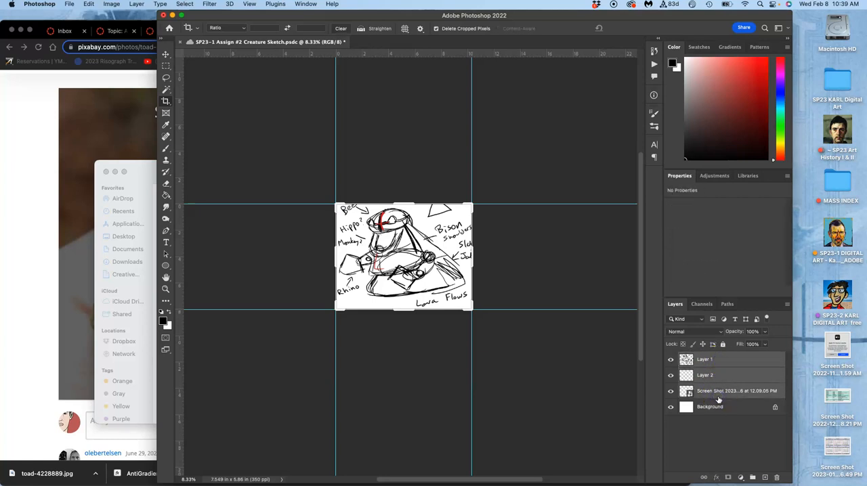
shift+click(718, 399)
Merge the selected layers into Layer 1 with Cmd+E and bring up Canvas Size.
key(super+e)
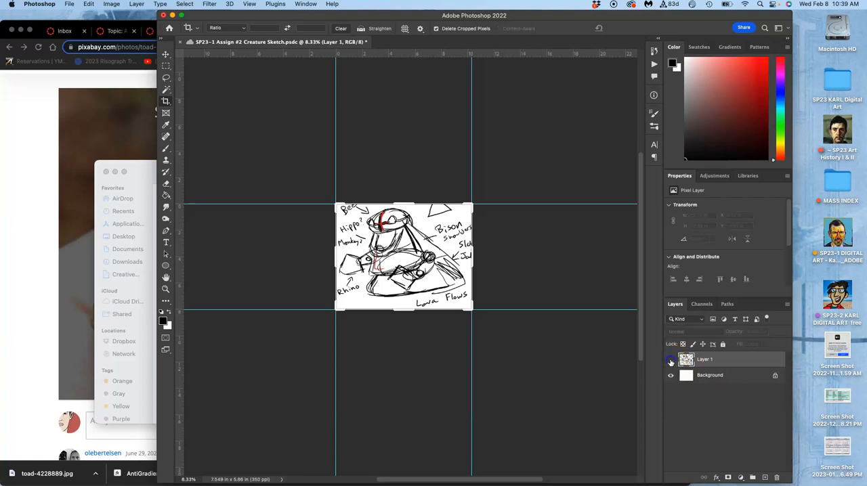
click(671, 361)
click(670, 361)
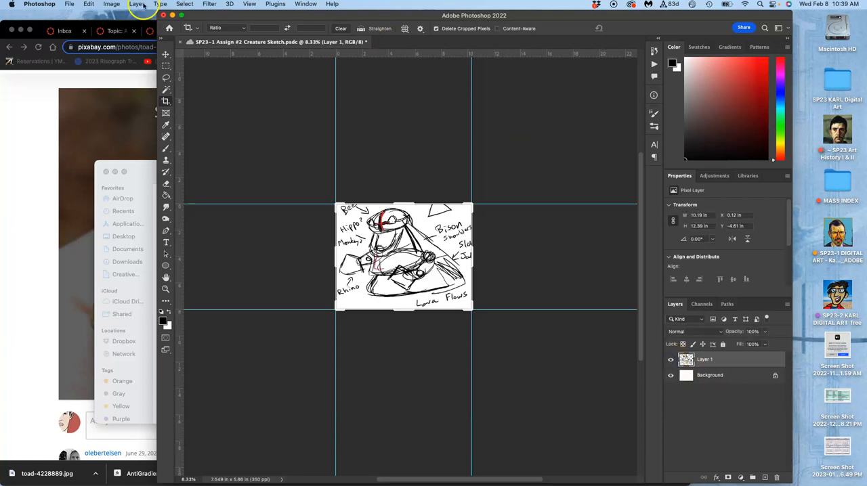
click(113, 4)
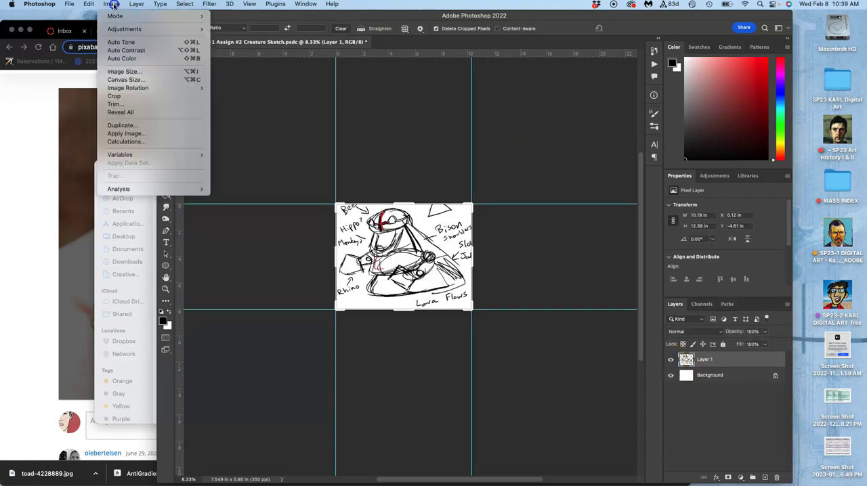
click(126, 80)
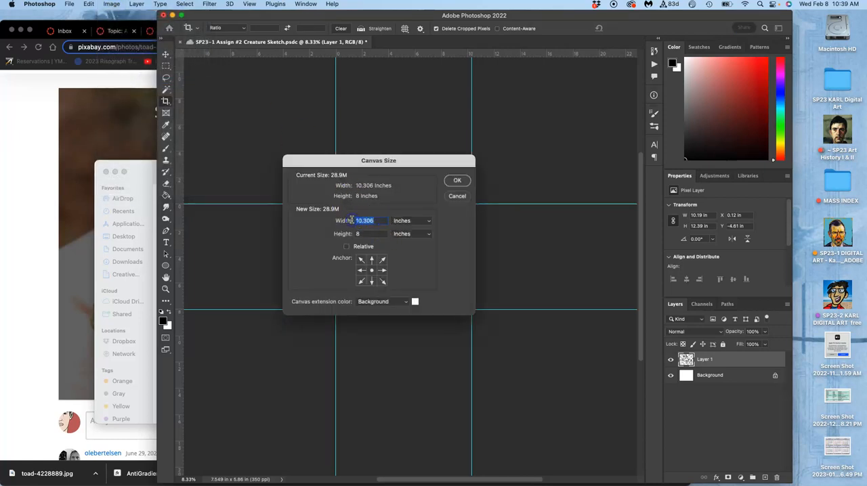
text(40)
Set the canvas to 40 by 30 inches with a Gray extension colour and apply it.
key(Tab)
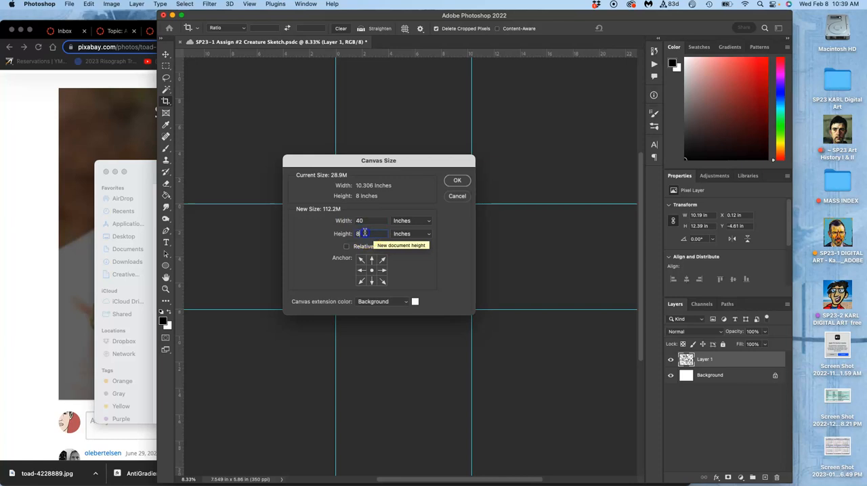
drag(364, 233, 335, 233)
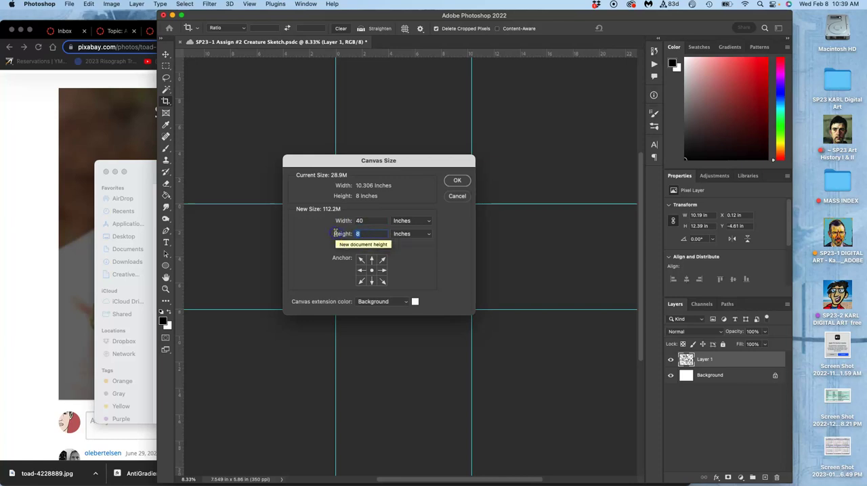
click(407, 301)
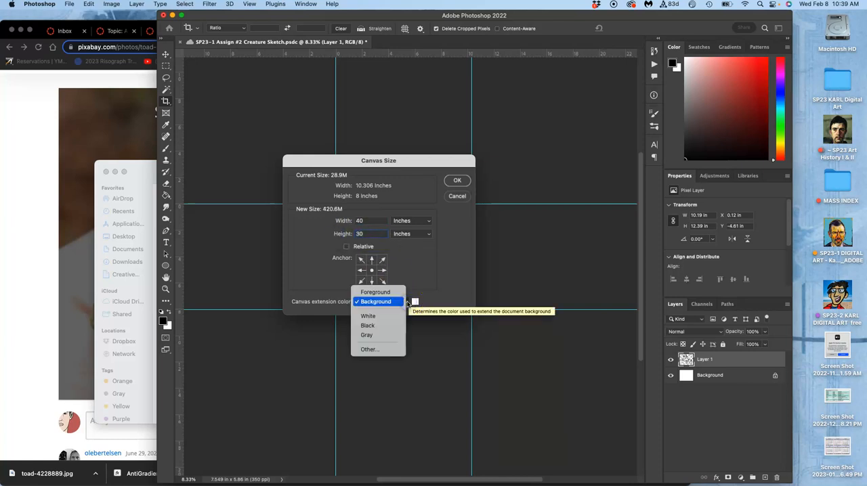
click(371, 335)
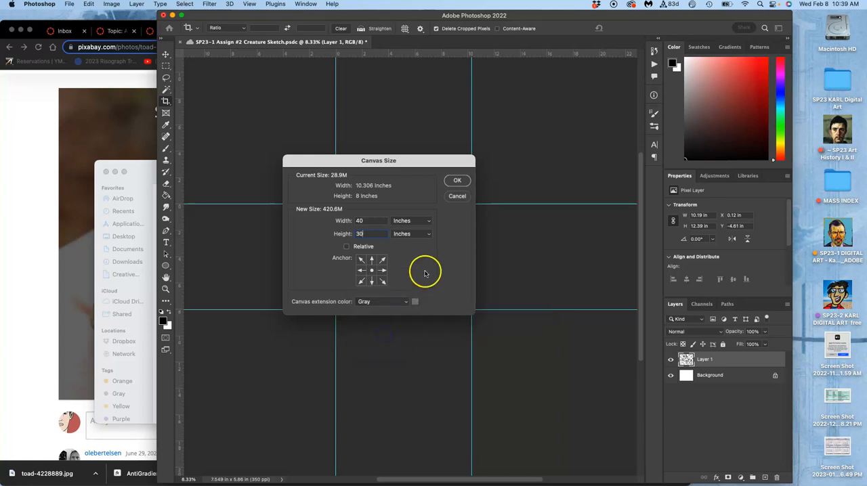
click(457, 180)
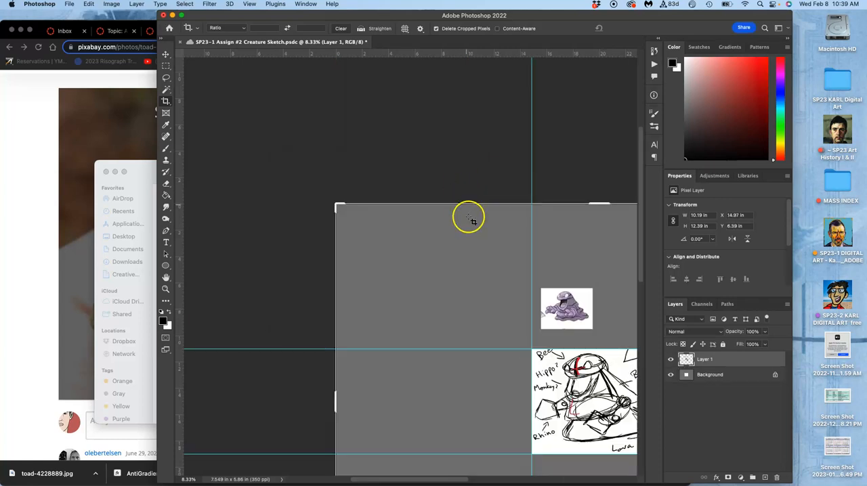
scroll(473, 220, down, 5)
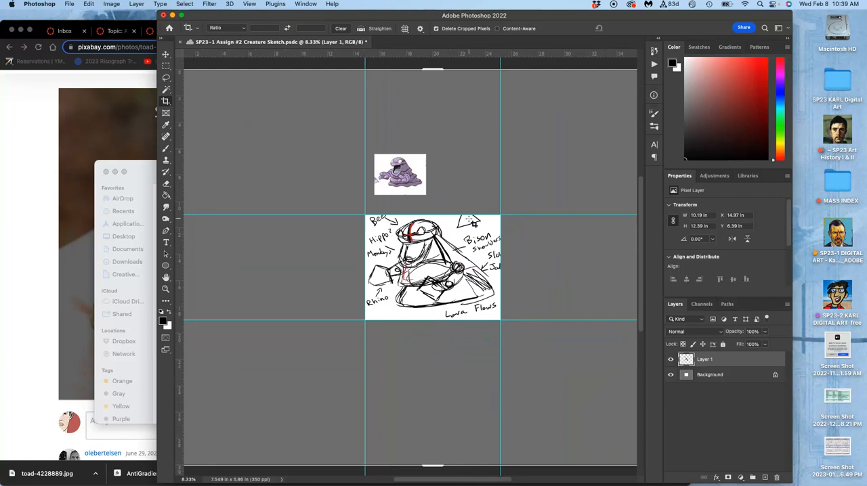
Select the small purple creature image with a rectangular selection.
click(501, 222)
click(671, 360)
click(165, 66)
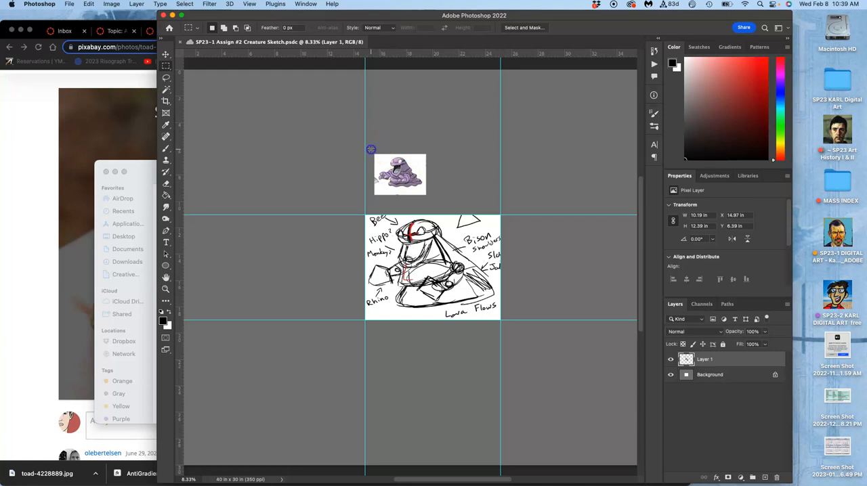
drag(371, 150, 436, 198)
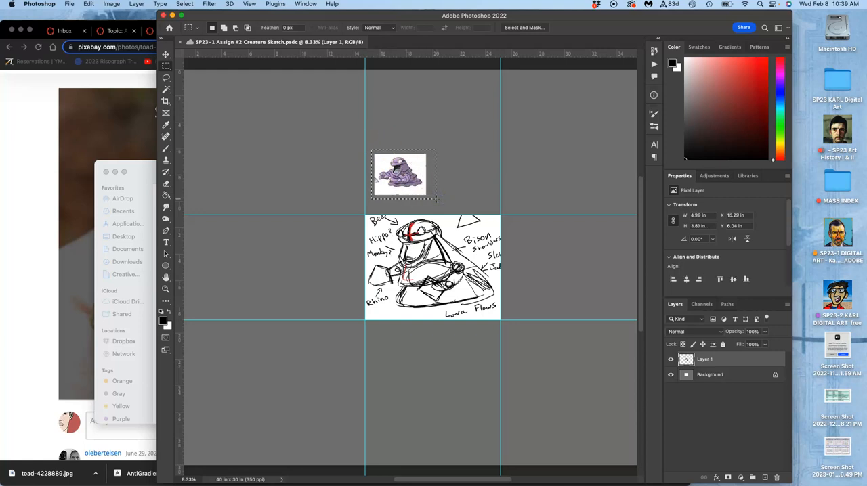
Cut and paste the purple creature onto its own layer and move it toward the upper left.
key(super+x)
key(super+v)
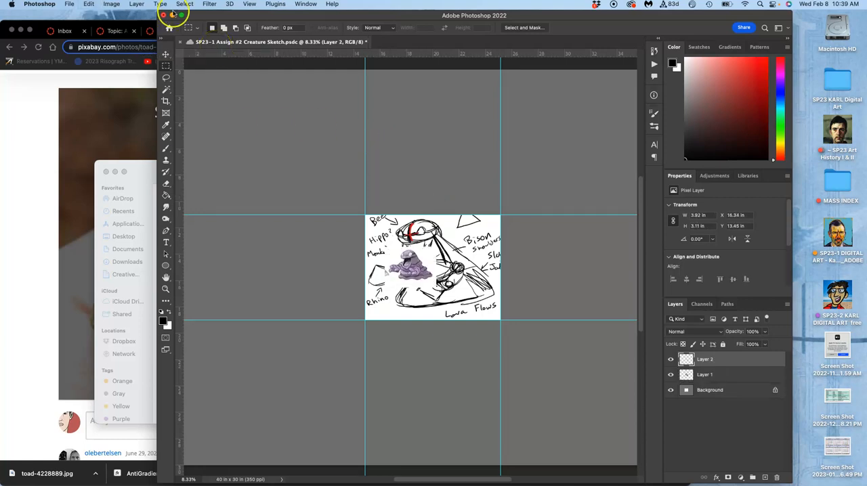
click(165, 54)
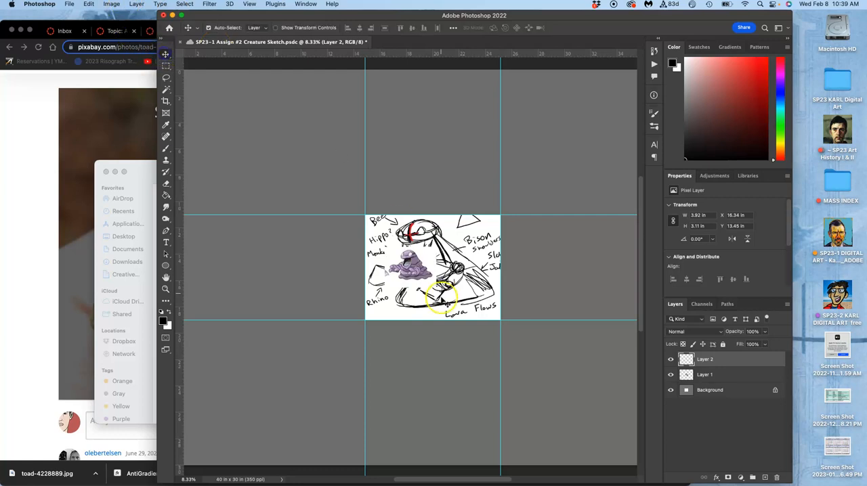
drag(430, 280, 281, 126)
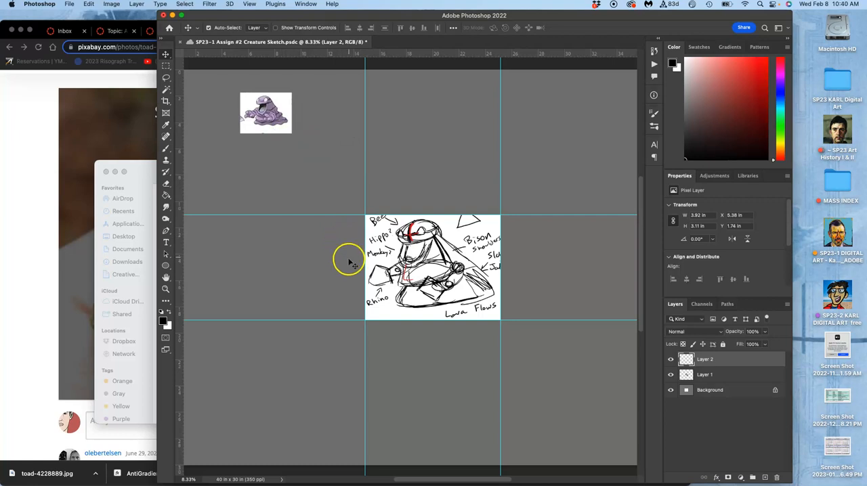
Verify Image Size reads 40 × 30 in at 350 ppi unchanged, then shift the window left.
click(112, 4)
click(123, 71)
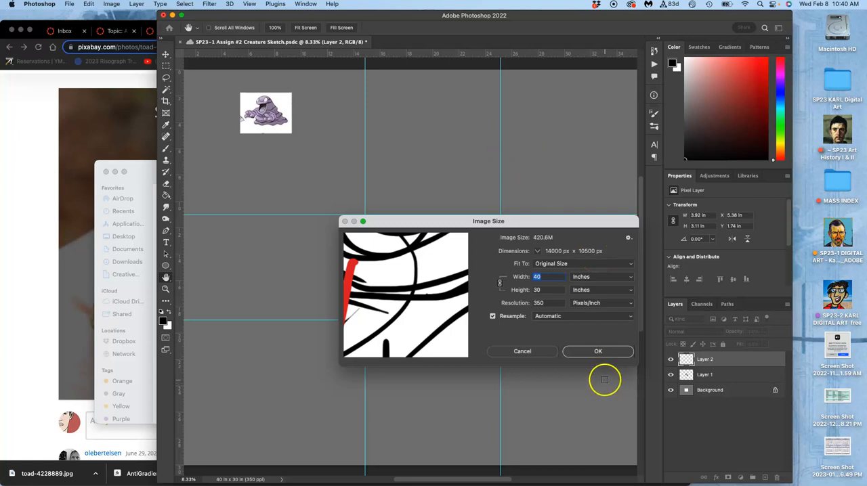
click(597, 352)
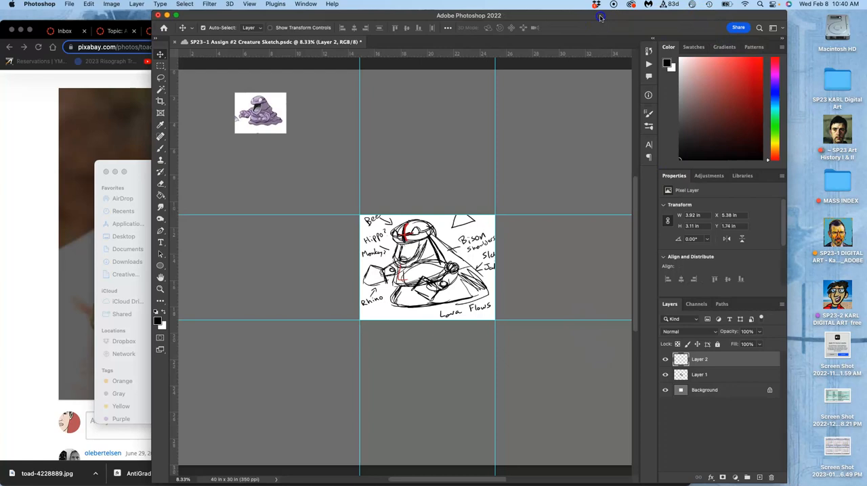
drag(599, 22, 488, 27)
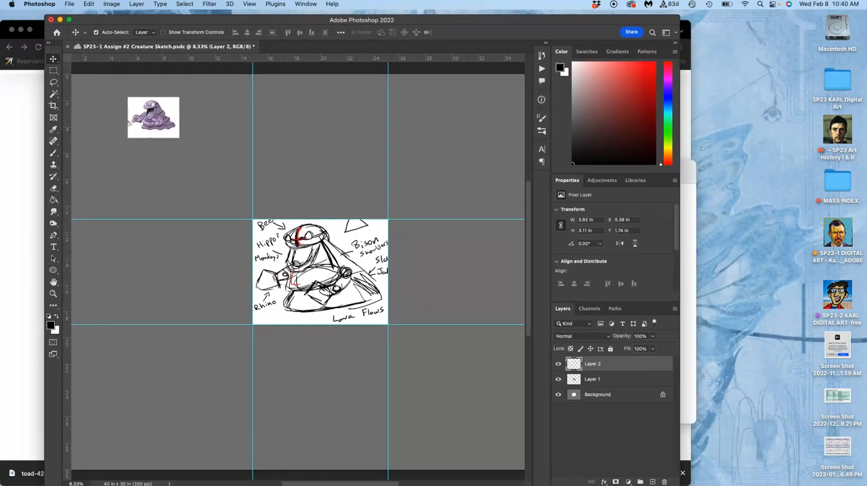
Bring the references Finder window forward and position it right of the Photoshop canvas.
click(704, 191)
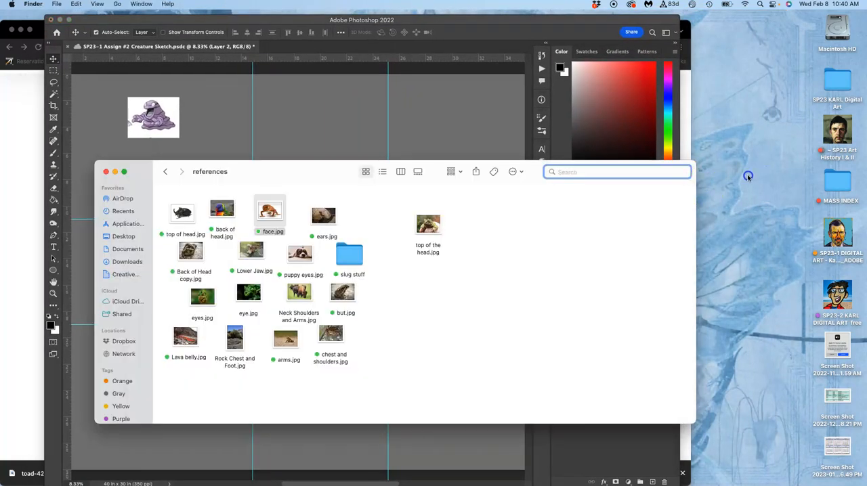
drag(336, 172, 535, 160)
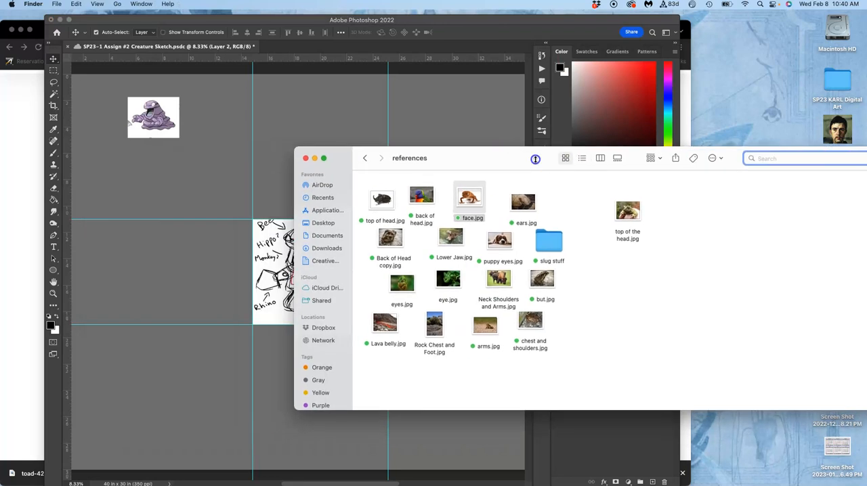
drag(628, 210, 579, 198)
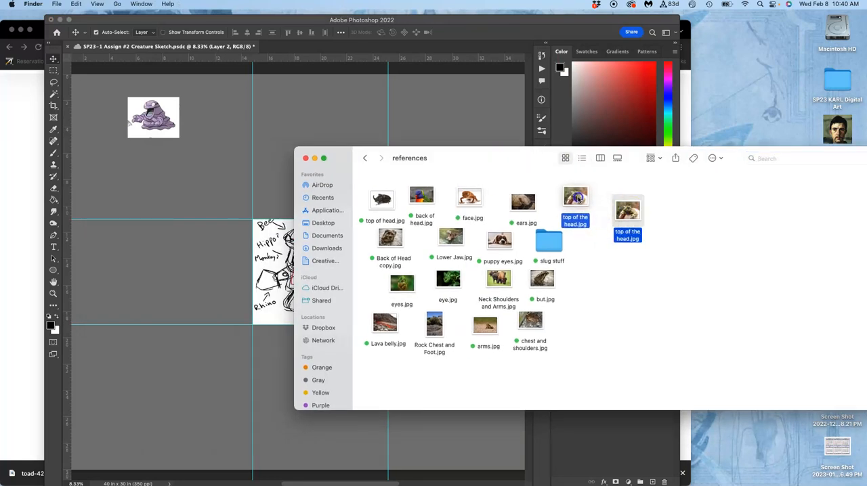
mouse_move(486, 155)
mouse_down()
mouse_move(684, 135)
mouse_move(691, 150)
mouse_up()
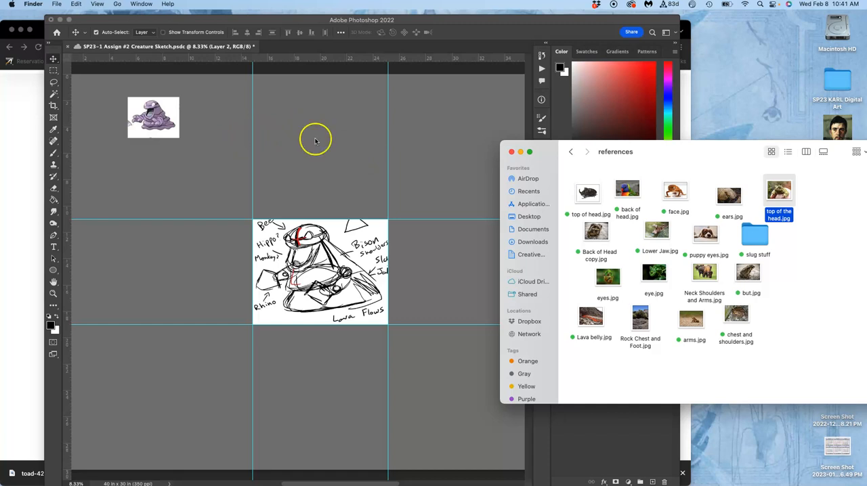
Place top of head.jpg (beetle) as a shrunken reference near the top of the canvas.
click(633, 235)
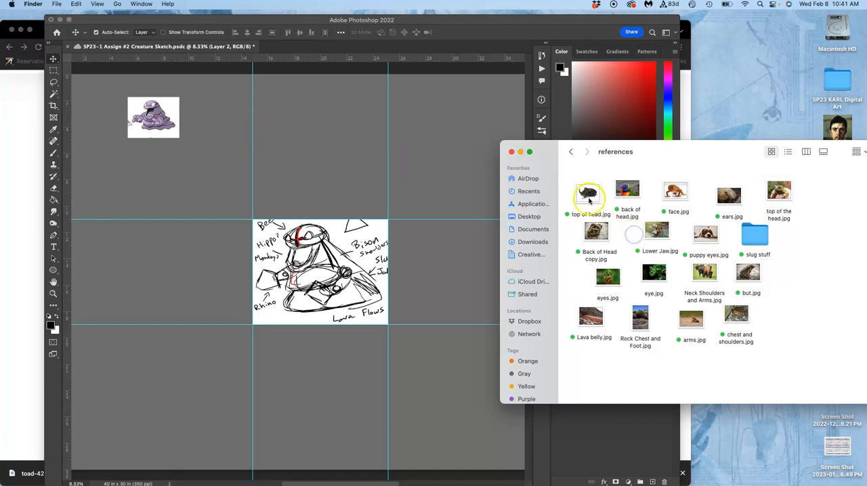
mouse_move(588, 193)
mouse_down()
mouse_move(323, 109)
mouse_move(423, 108)
mouse_up()
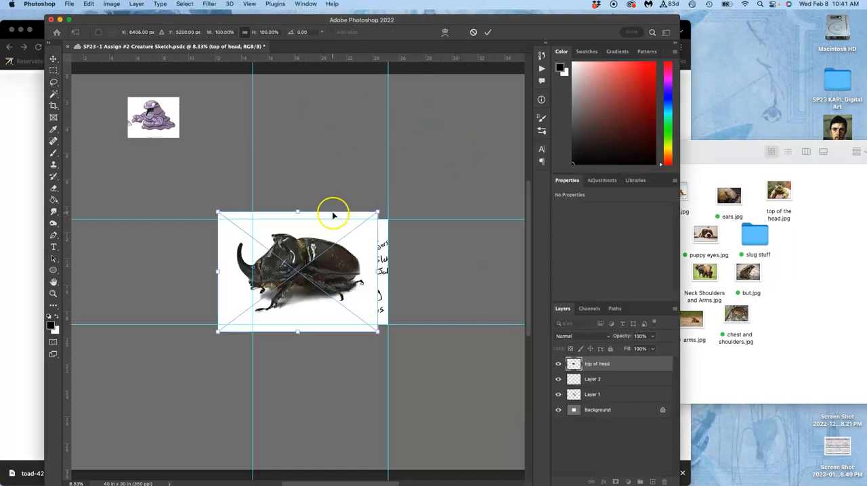
drag(311, 241, 400, 111)
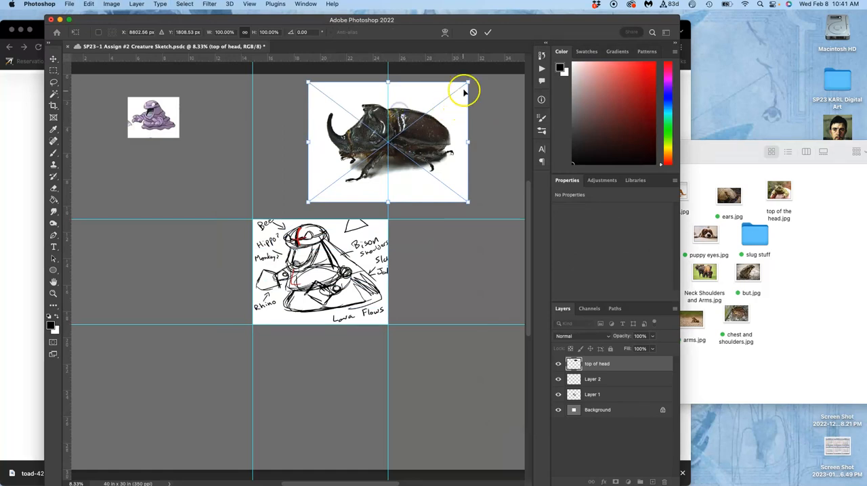
drag(467, 83, 379, 119)
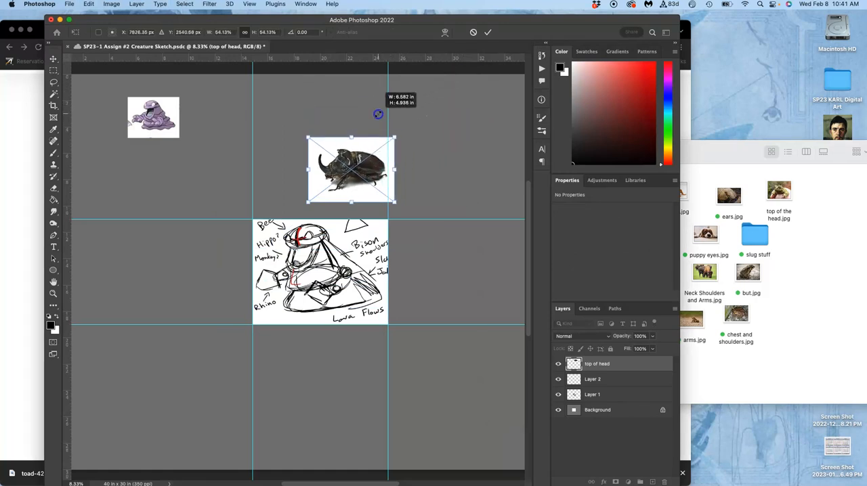
drag(354, 158, 351, 108)
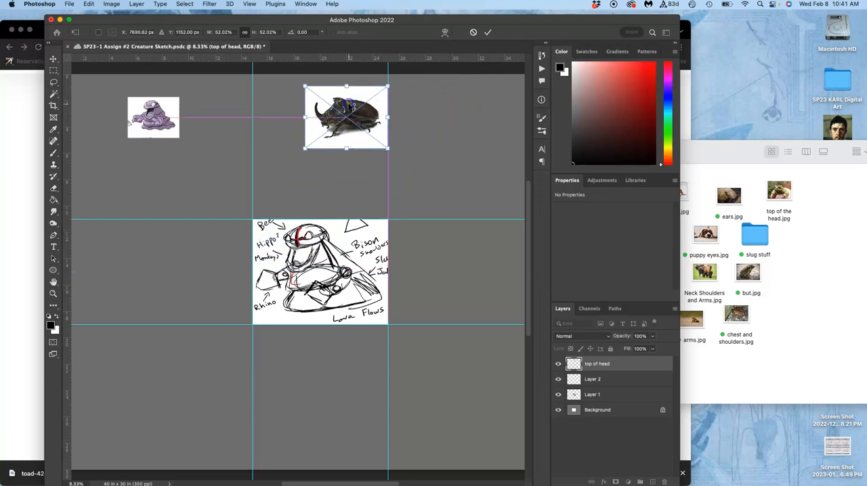
key(Return)
Place back of head.jpg (parrot) shrunken at upper right, beside the beetle photo.
click(709, 181)
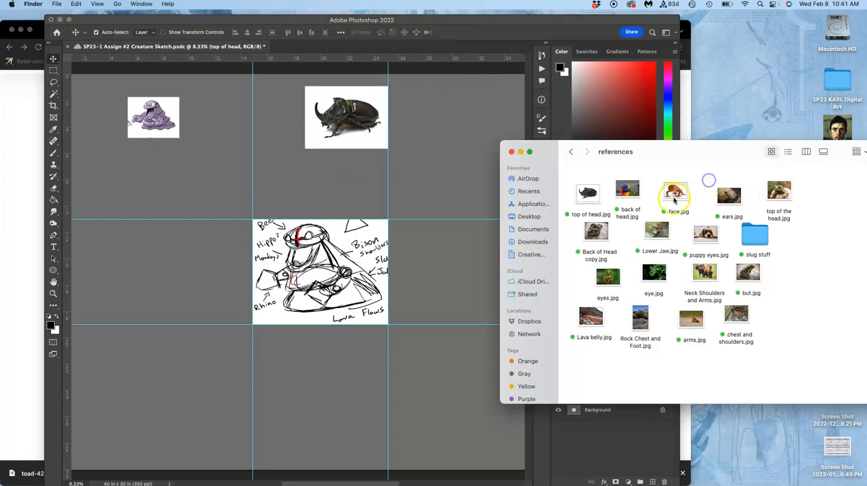
click(627, 193)
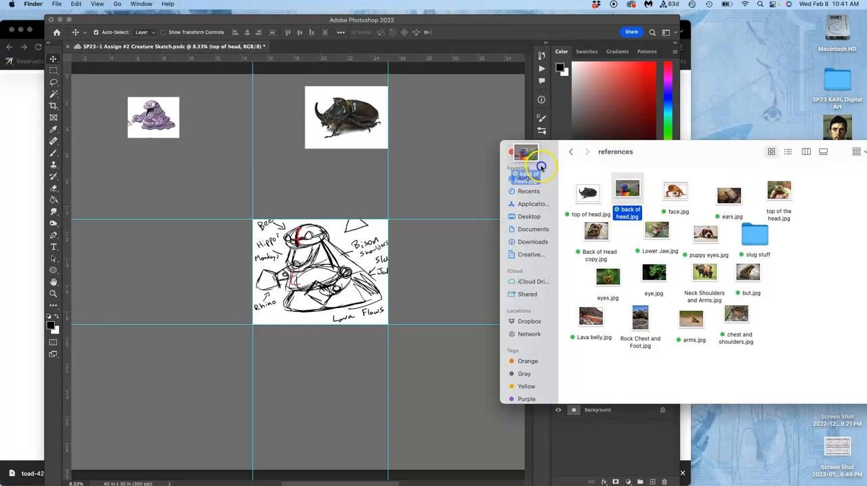
drag(627, 193, 450, 144)
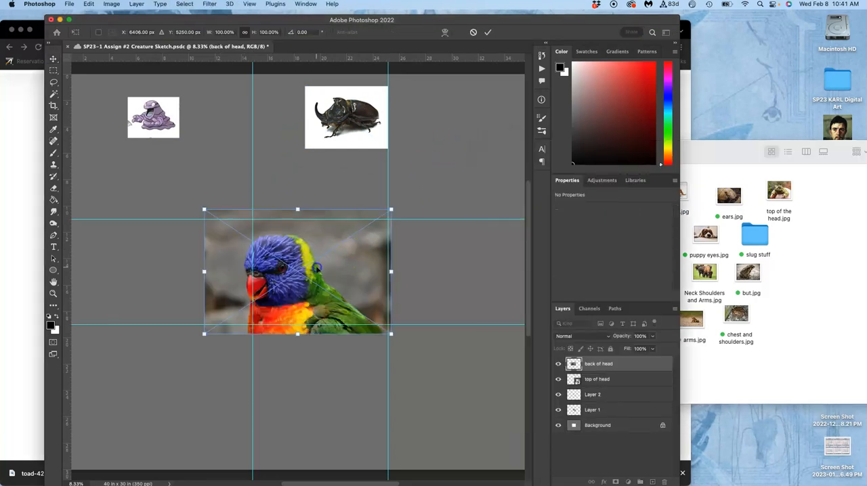
drag(332, 260, 447, 112)
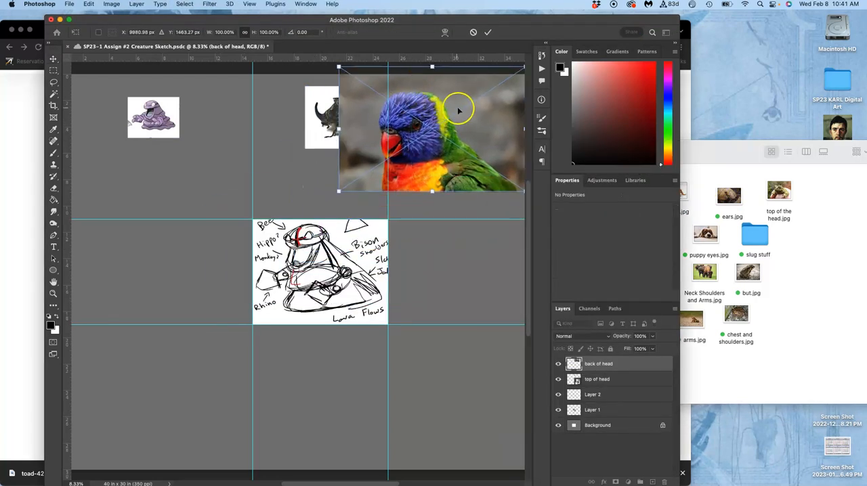
drag(339, 67, 400, 110)
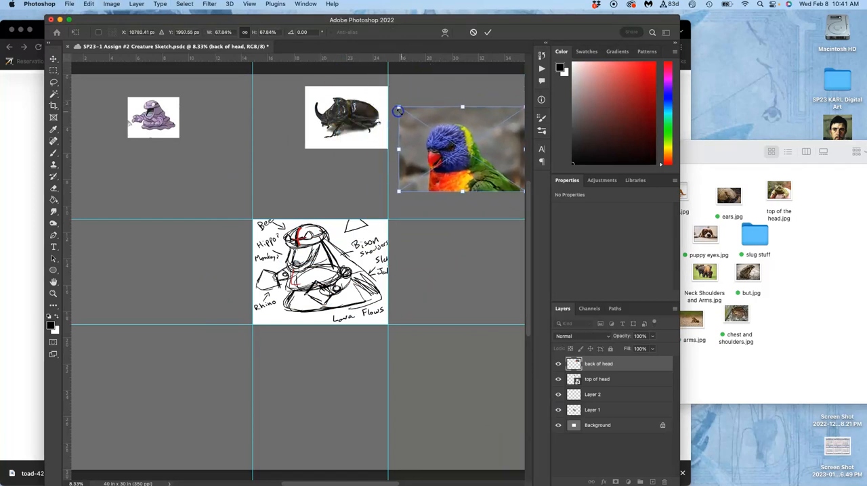
mouse_move(447, 139)
mouse_down()
mouse_move(322, 220)
mouse_move(440, 115)
mouse_up()
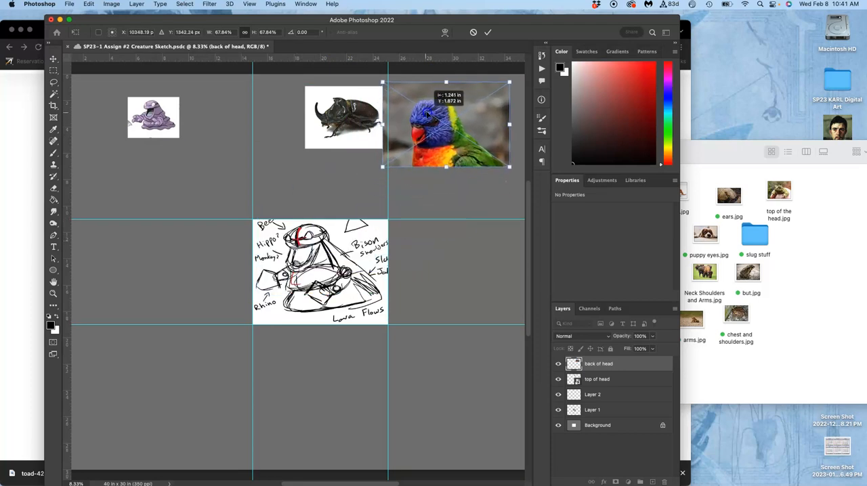
key(Return)
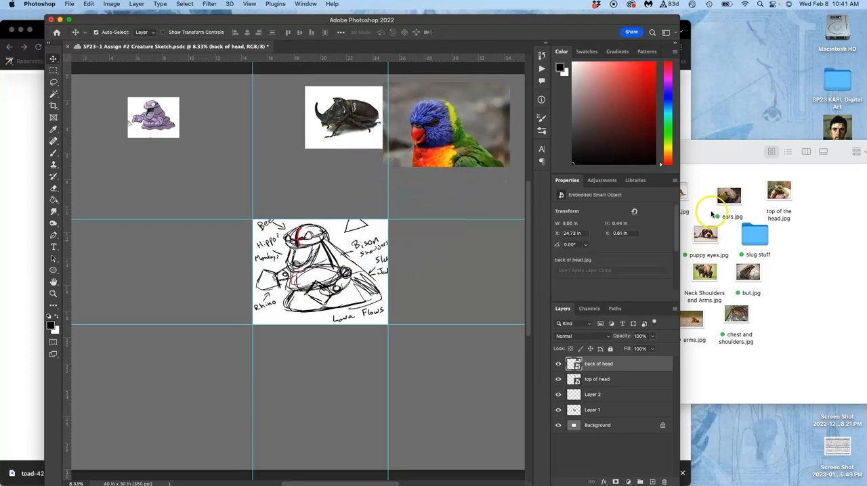
Place face.jpg (lizard) as a shrunken reference at the upper left of the canvas.
click(707, 213)
drag(676, 193, 350, 231)
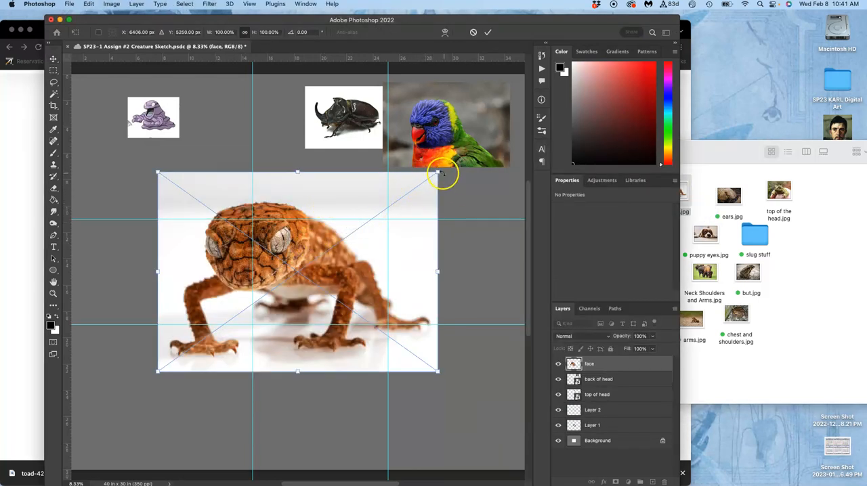
drag(439, 173, 316, 238)
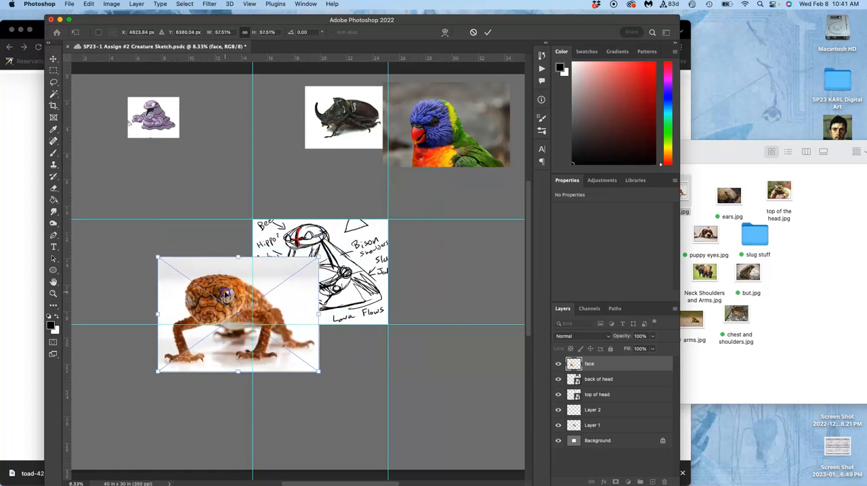
mouse_move(227, 294)
mouse_down()
mouse_move(297, 256)
mouse_move(296, 139)
mouse_move(251, 132)
mouse_up()
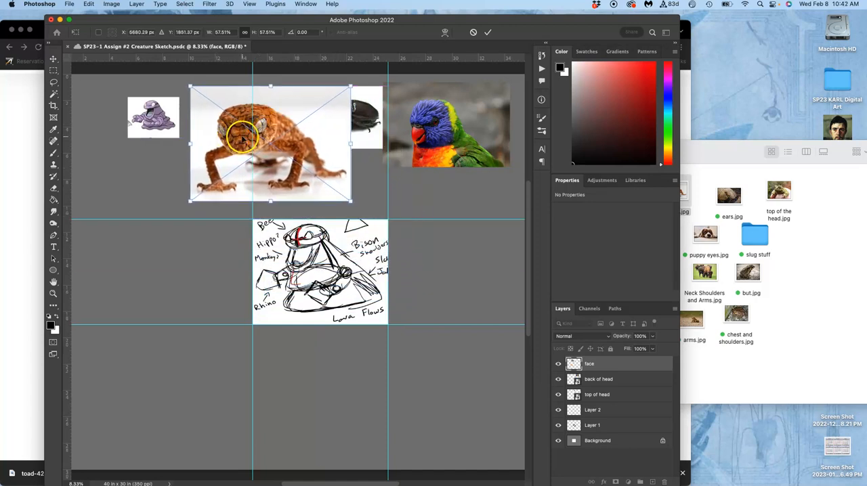
key(Return)
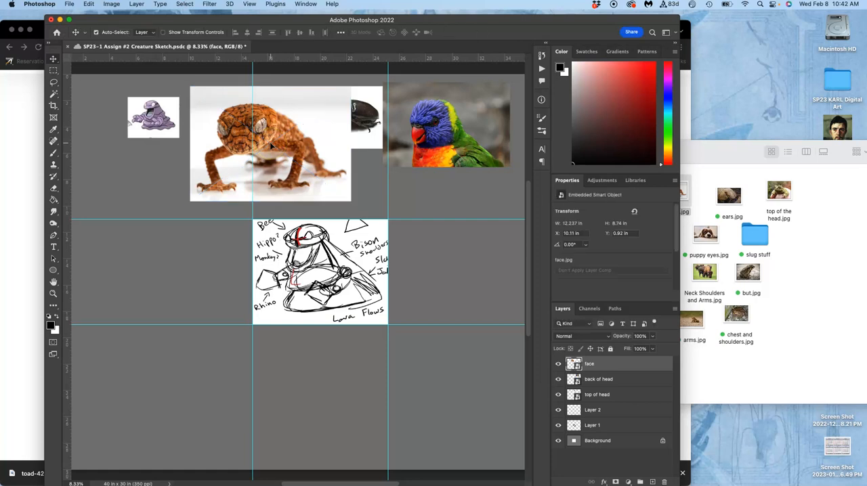
Raise the beetle layer above the lizard, then shrink the lizard photo further with Free Transform.
click(369, 128)
key(super+bracketright)
key(super+bracketright)
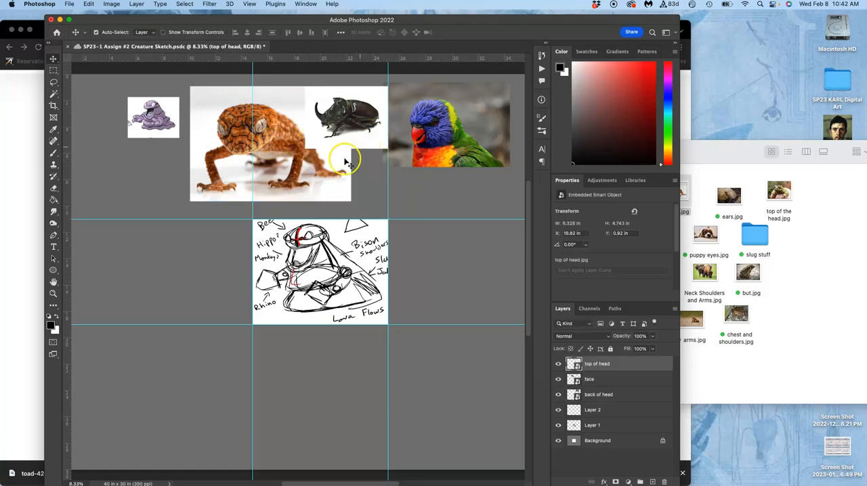
click(782, 277)
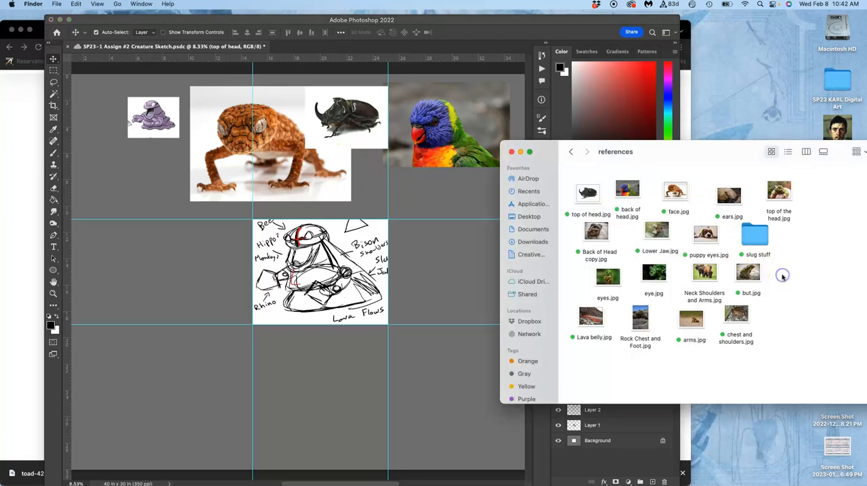
click(267, 132)
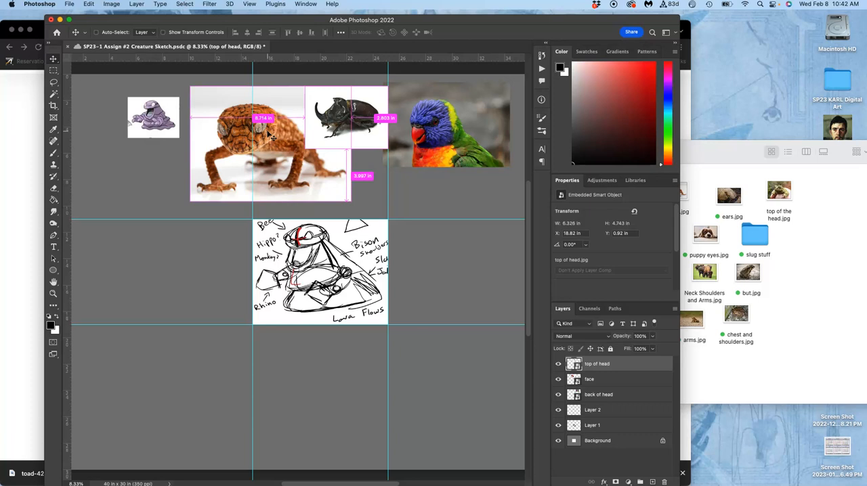
click(96, 32)
click(226, 131)
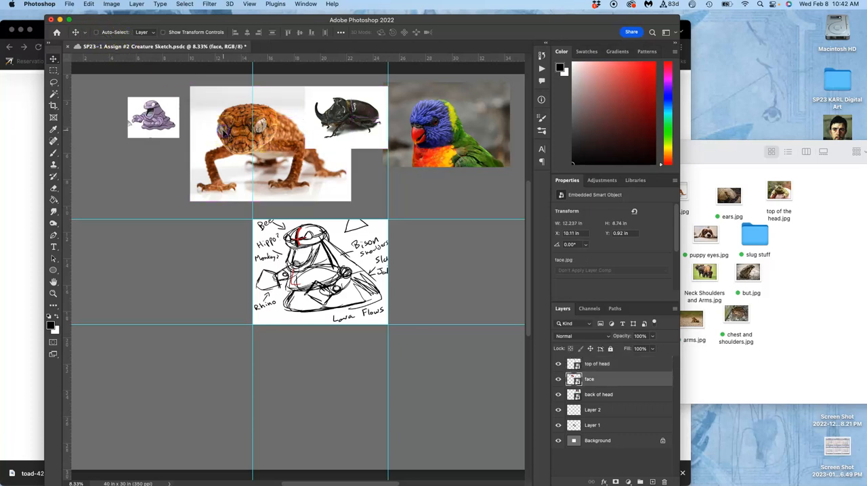
key(super+t)
drag(191, 87, 224, 110)
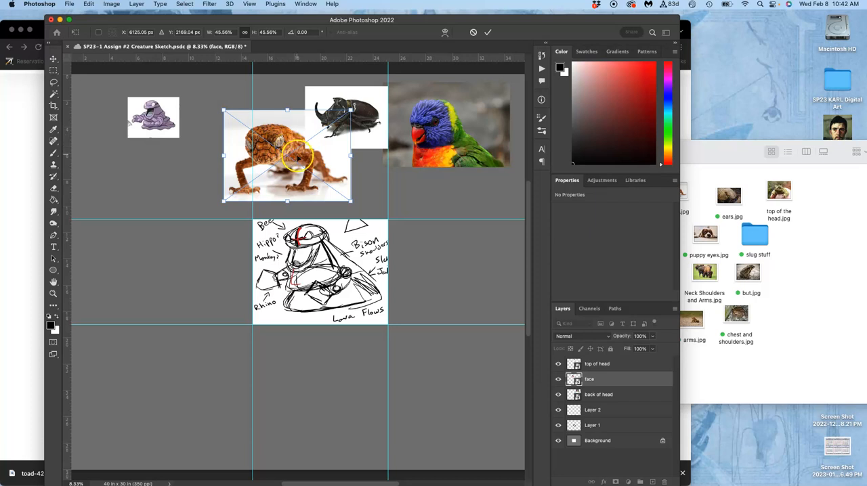
double_click(325, 166)
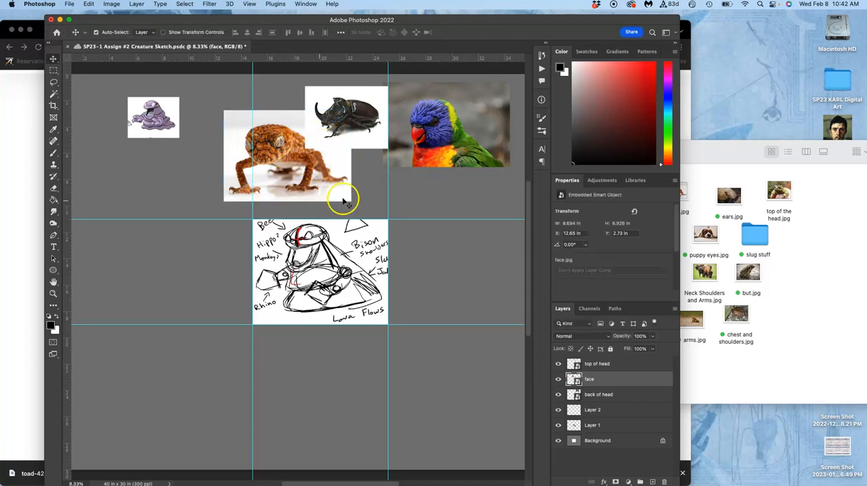
Bring the Back of Head copy.jpg toad photo into the document.
click(789, 335)
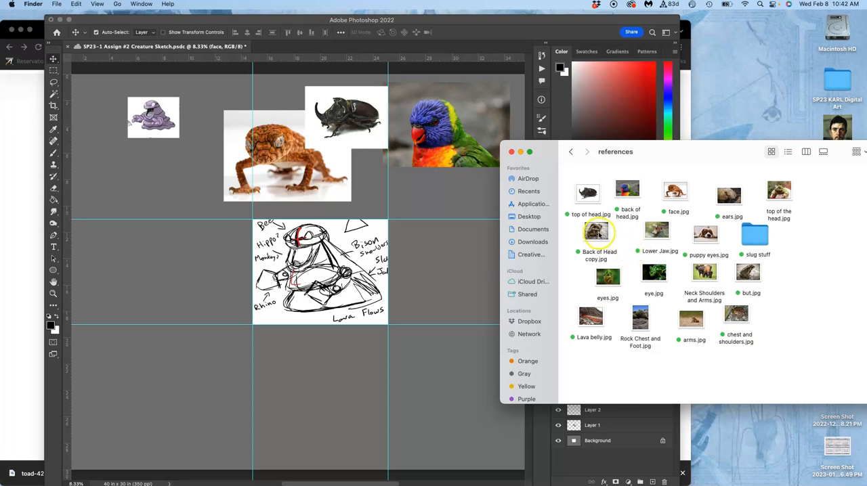
drag(597, 233, 426, 251)
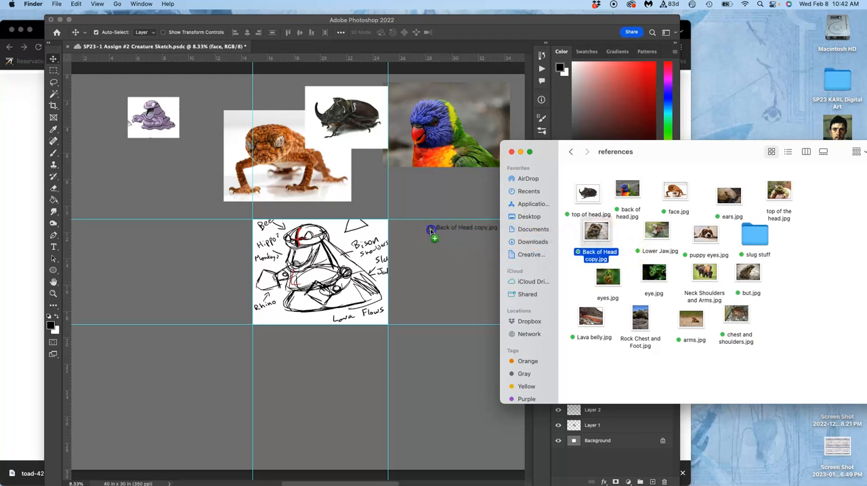